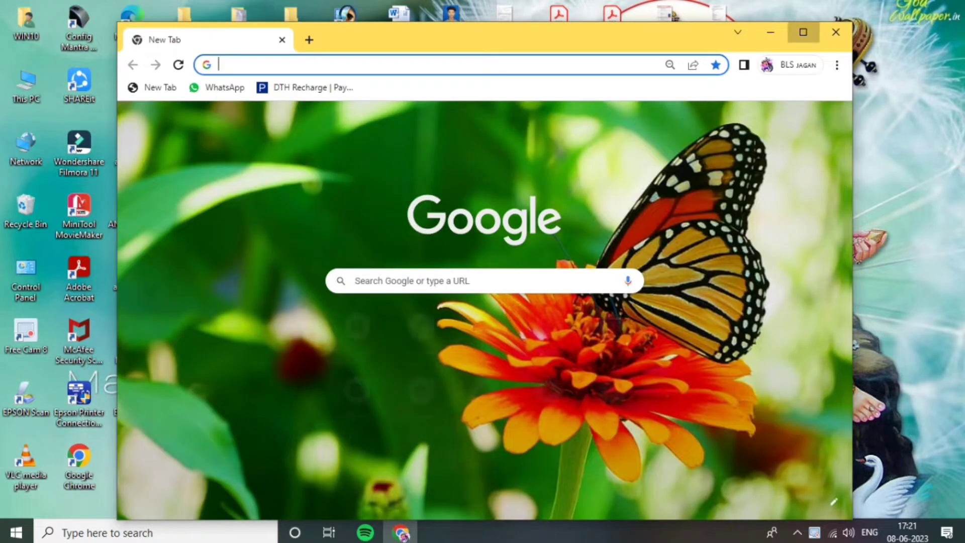
Maximize the browser window, search Google for "psa login" and open the UTIITSL PSA Login Page
left_click(804, 30)
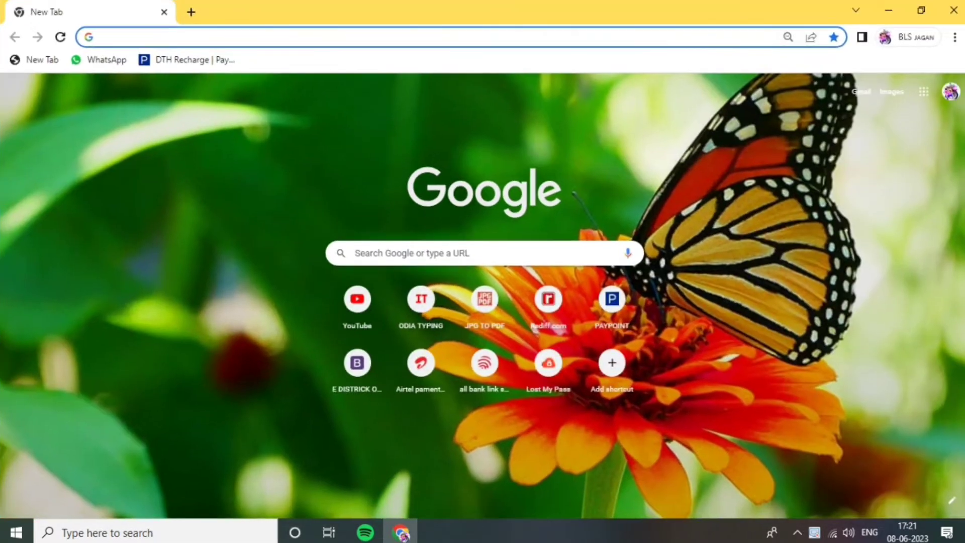
left_click(468, 253)
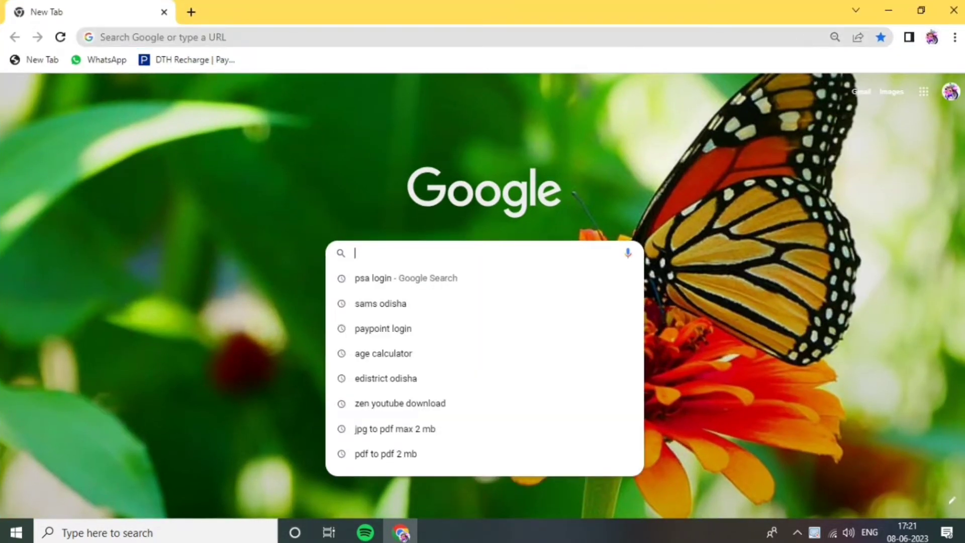
left_click(372, 278)
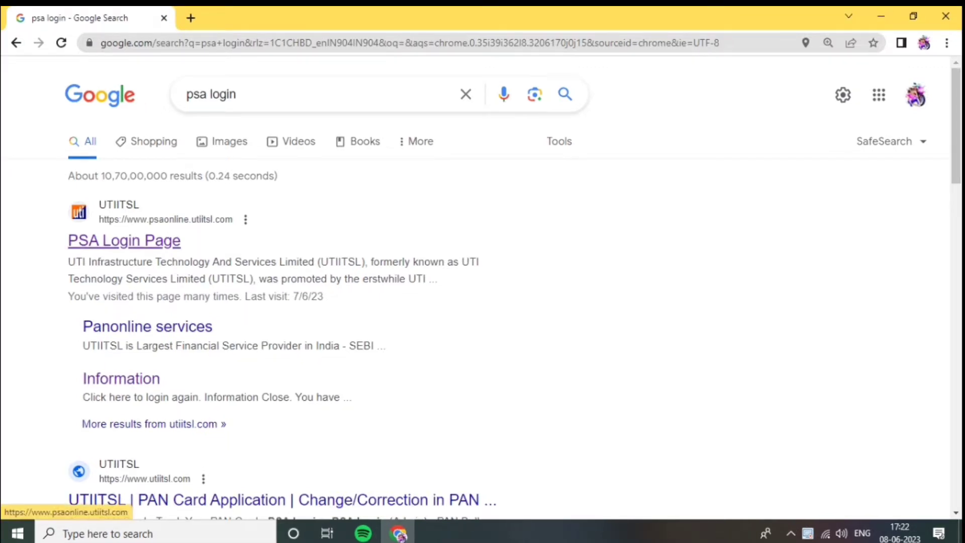
left_click(124, 240)
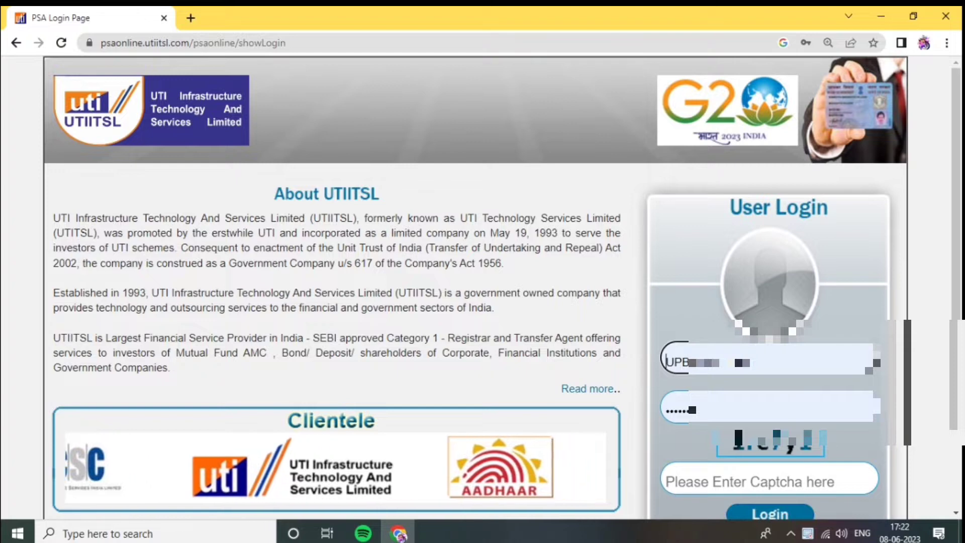
Submit the user login on the PSA portal and dismiss the Available Coupons notice
scroll(482, 286, "down", 1)
scroll(483, 286, "down", 1)
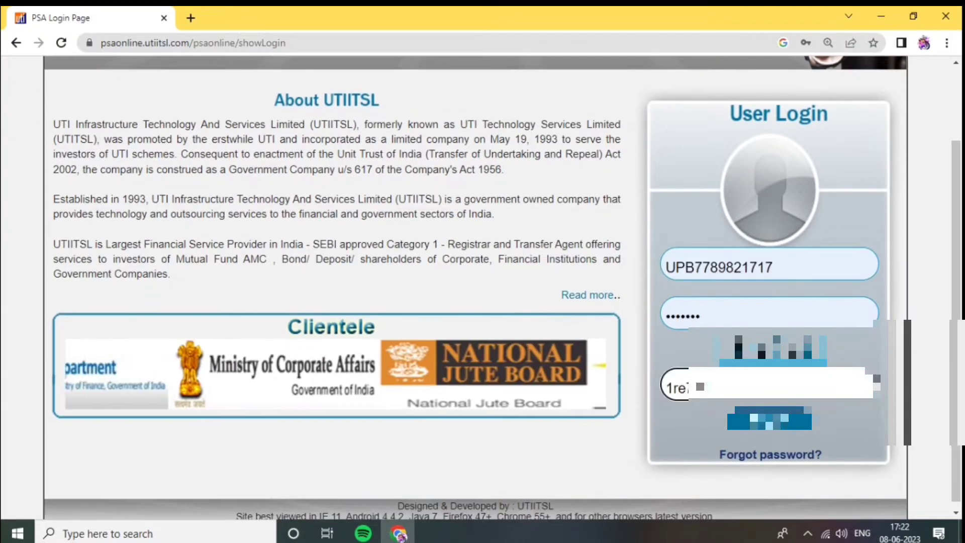
left_click(769, 423)
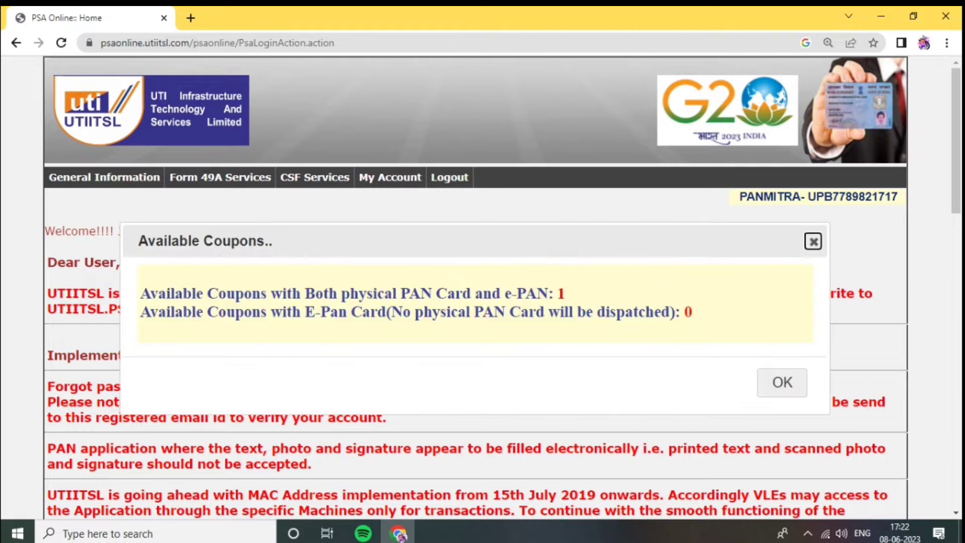
left_click(782, 382)
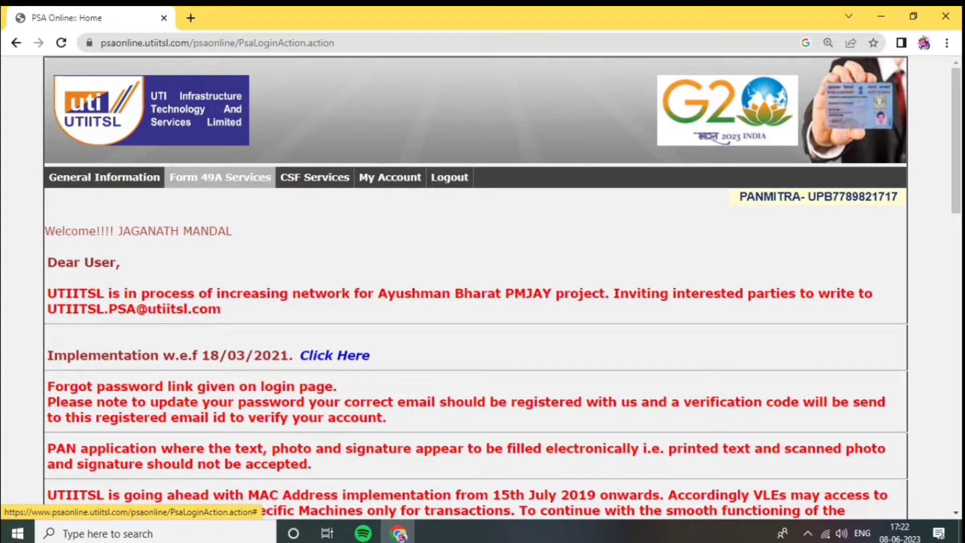
Open the Available E-Coupons list under Form 49A services and examine the coupons with PAN card
left_click(220, 177)
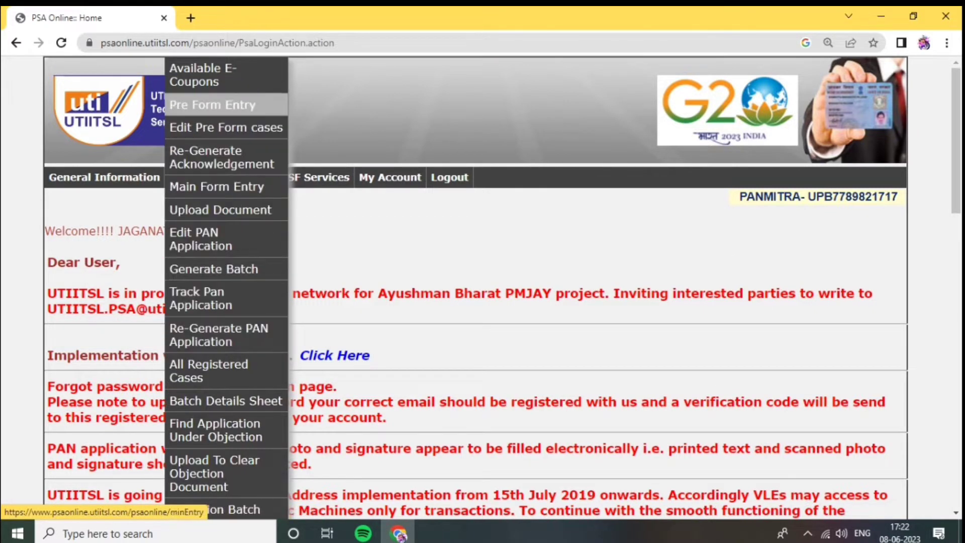
left_click(201, 75)
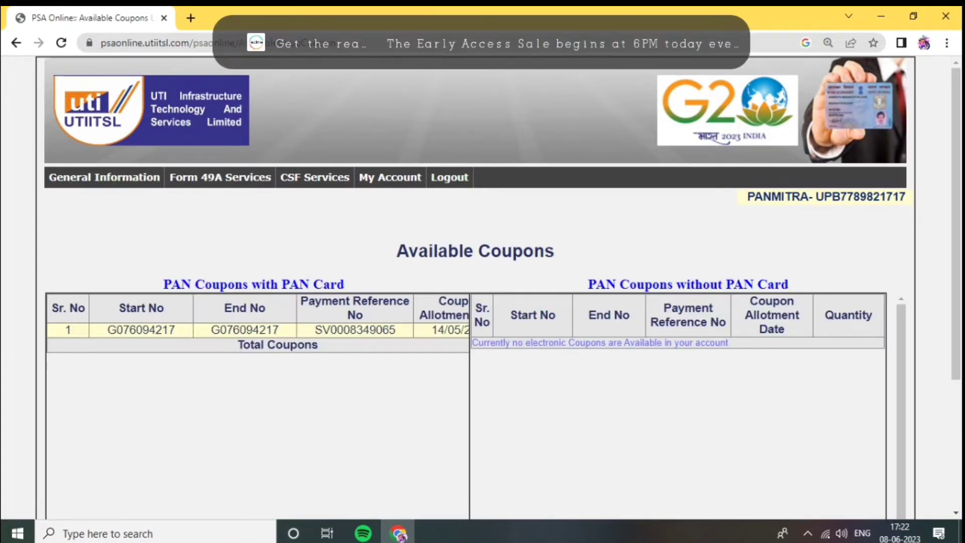
left_click_drag(430, 330, 490, 329)
left_click(445, 378)
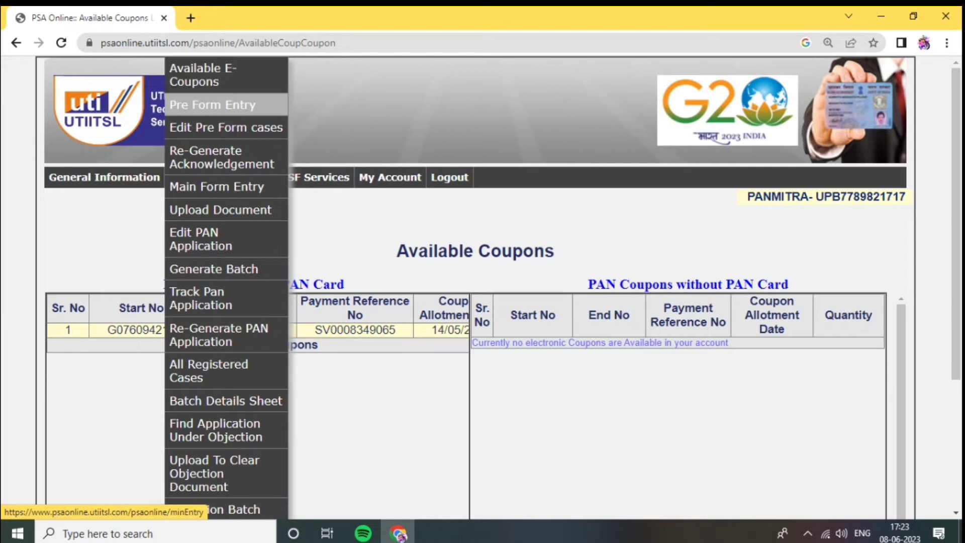
Start a Pre Form Entry for both physical PAN card and e-PAN, and set the applicant's title to SHRI
left_click(212, 104)
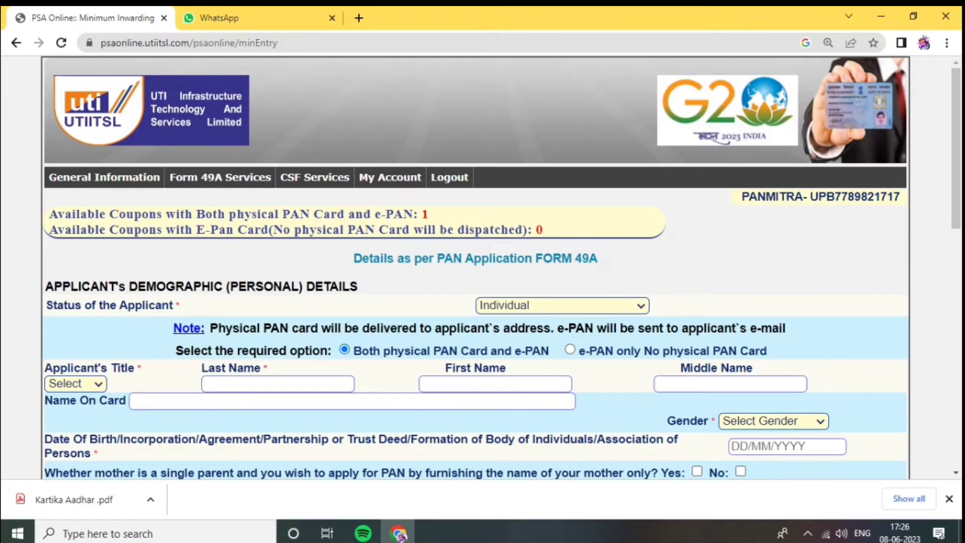
left_click(345, 349)
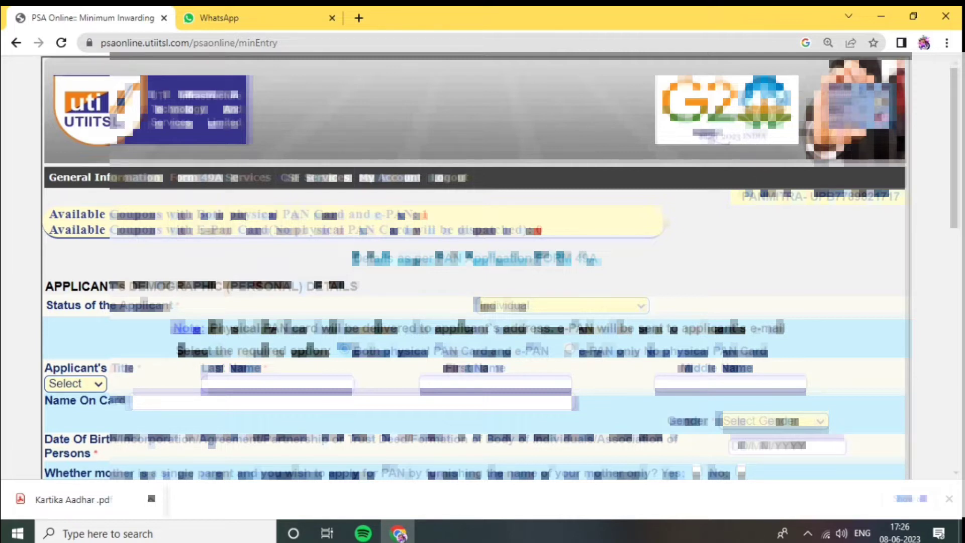
left_click(76, 384)
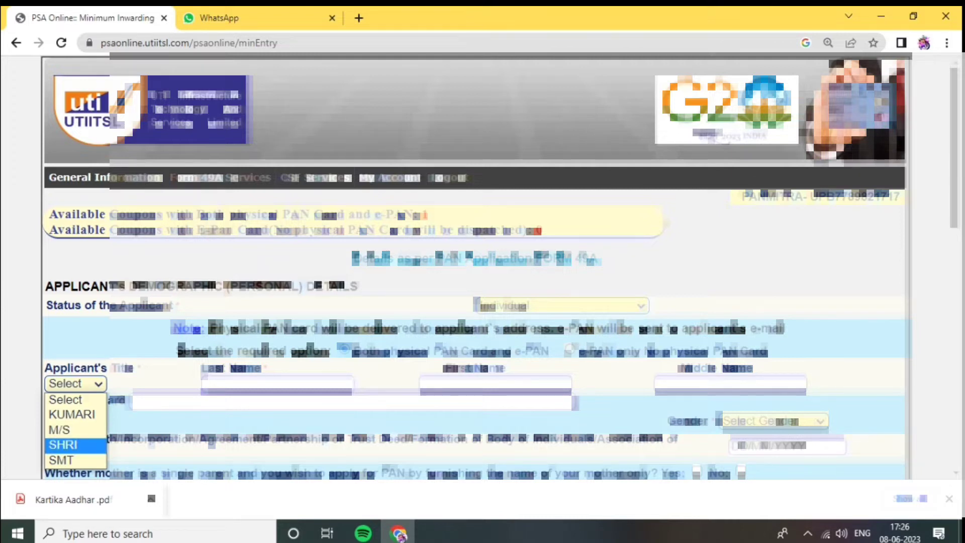
key("Return")
key("Tab")
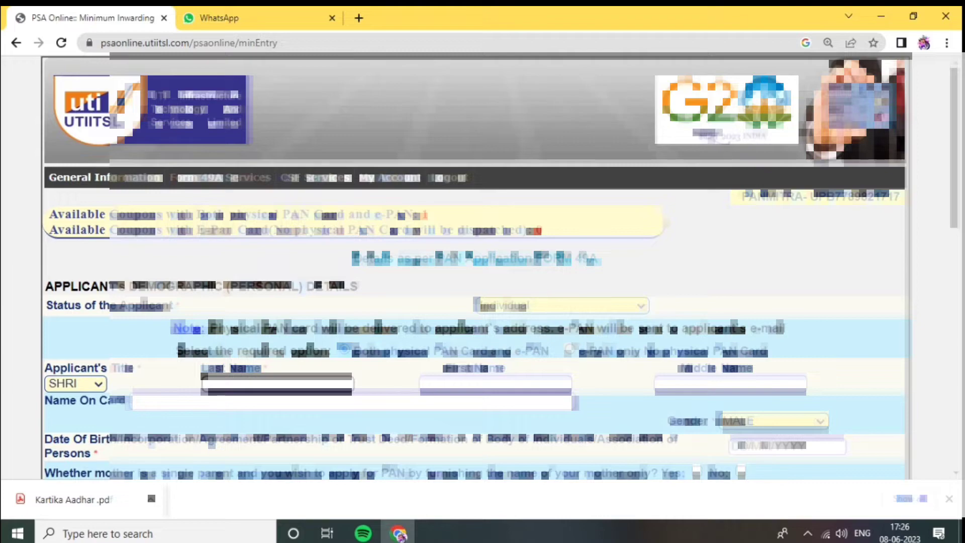
Fill in the applicant's last name and first name, and place the cursor in the name on card
scroll(477, 266, "down", 3)
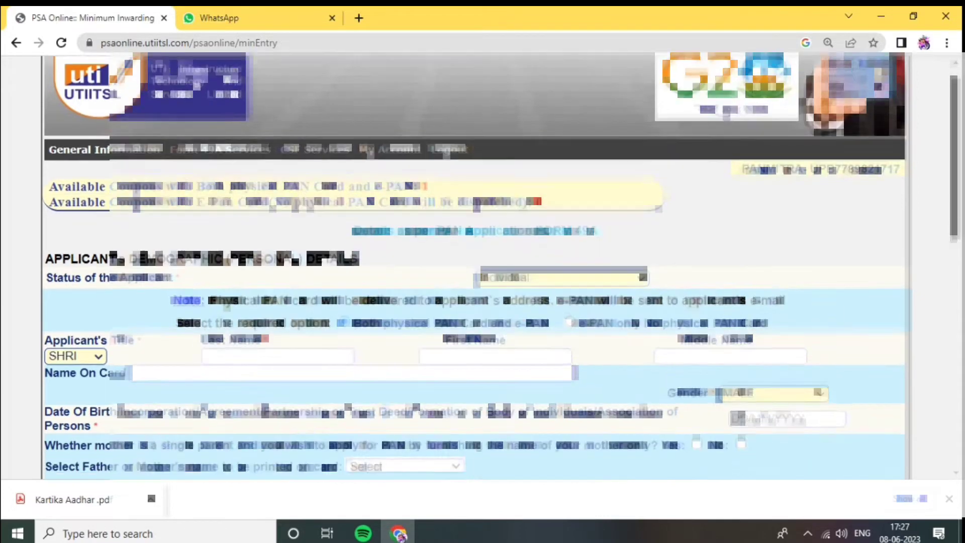
scroll(477, 265, "down", 1)
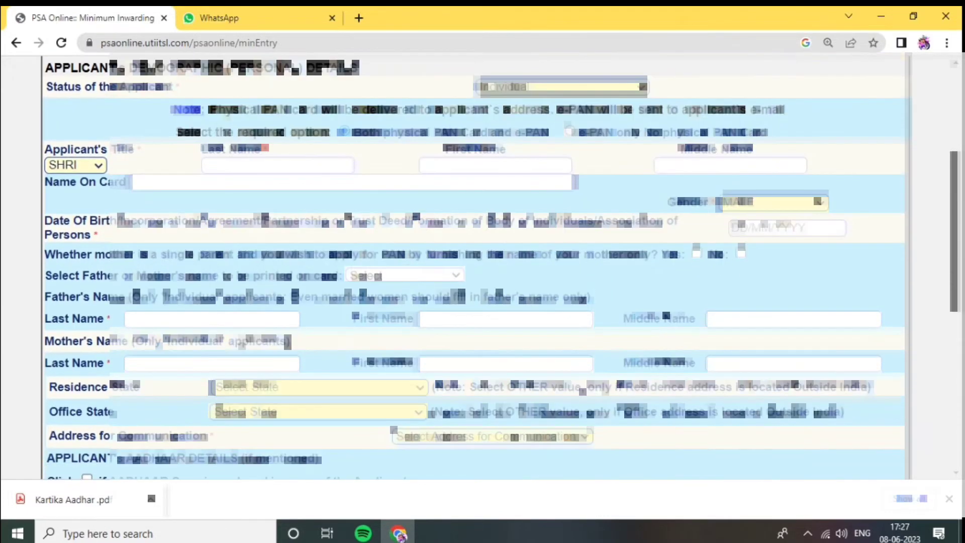
key("Tab")
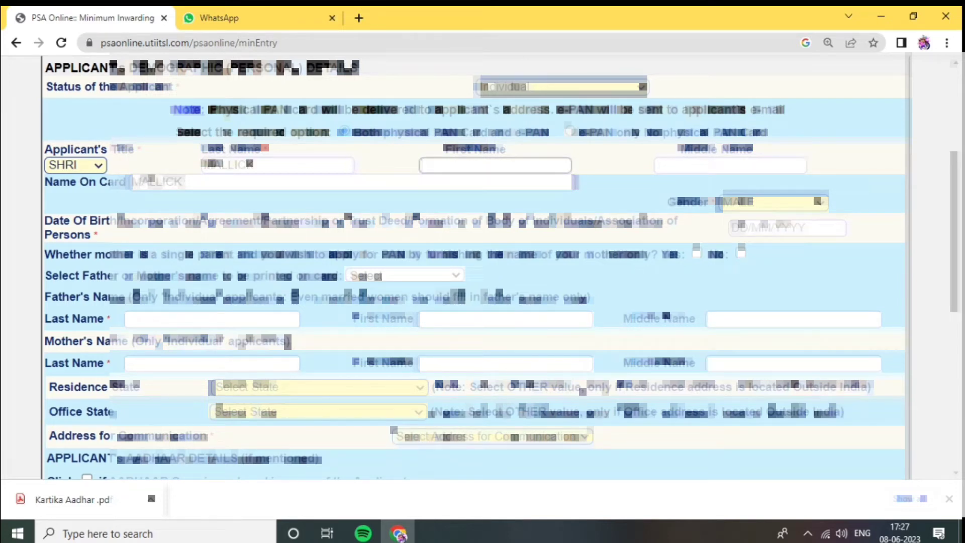
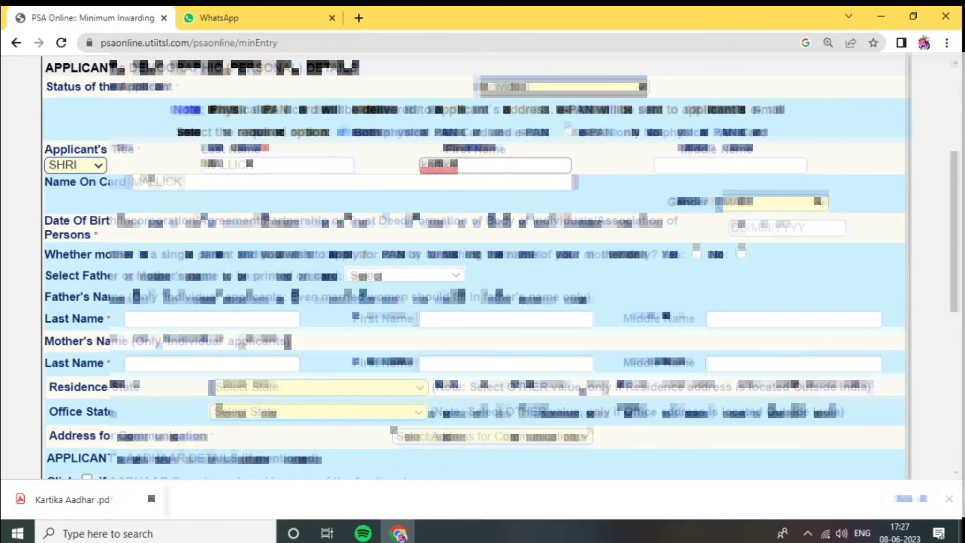
scroll(482, 267, "up", 1)
left_click(241, 206)
scroll(482, 267, "down", 1)
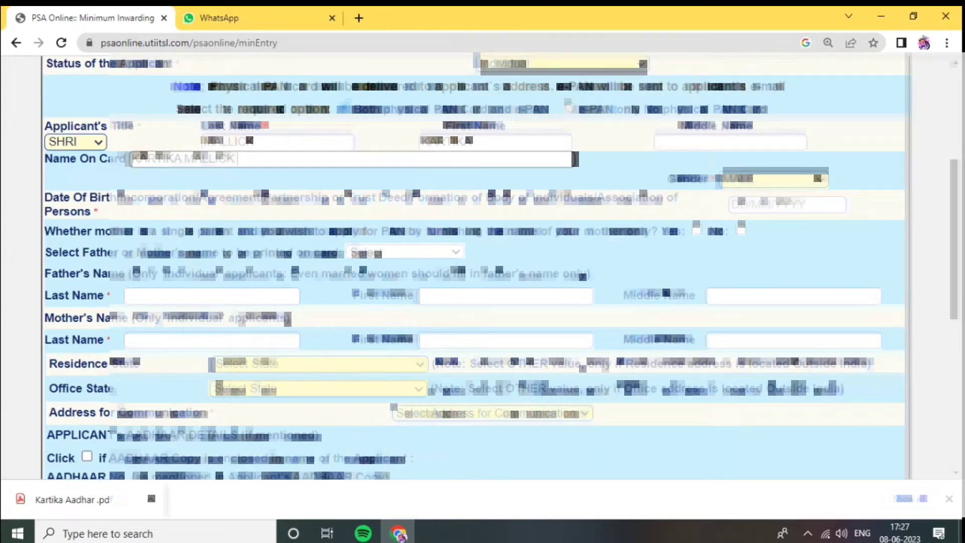
Enter the applicant's date of birth
left_click(787, 204)
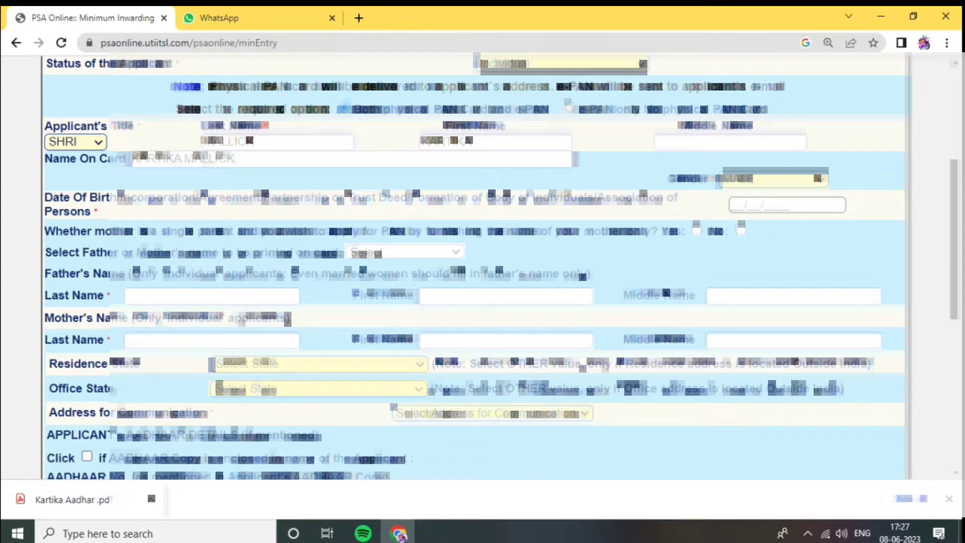
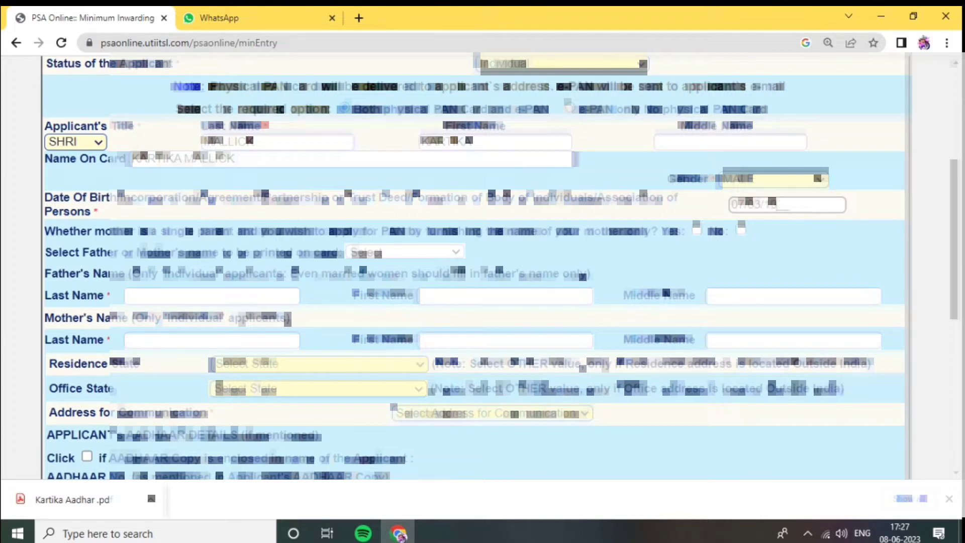
key("Tab")
Choose FATHER'S NAME for printing on the card and answer No to the single-parent mother question
left_click(405, 252)
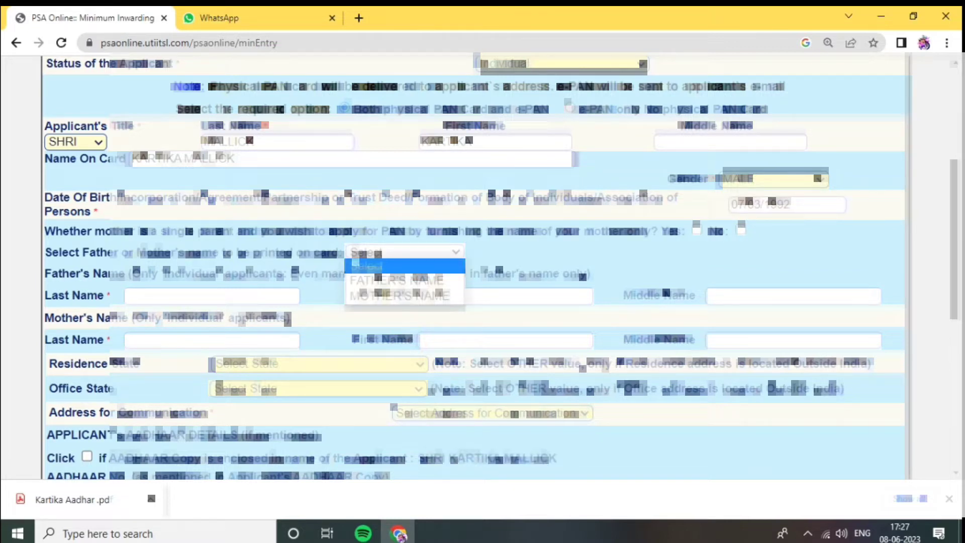
left_click(402, 281)
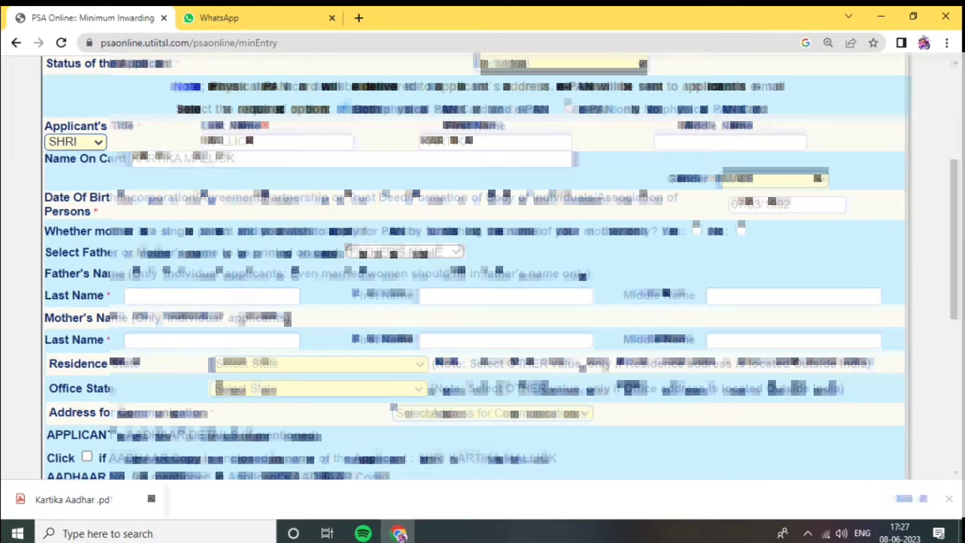
left_click(742, 229)
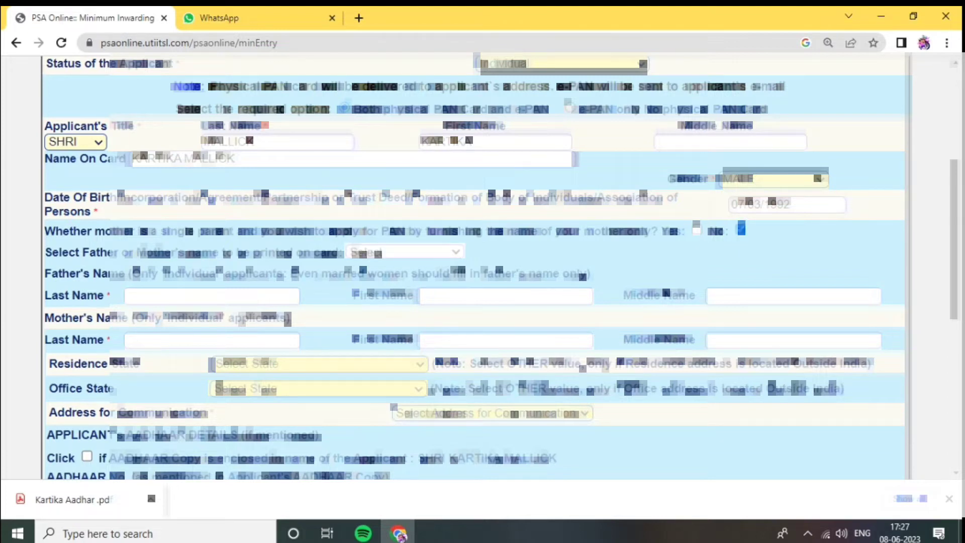
left_click(405, 252)
left_click(403, 280)
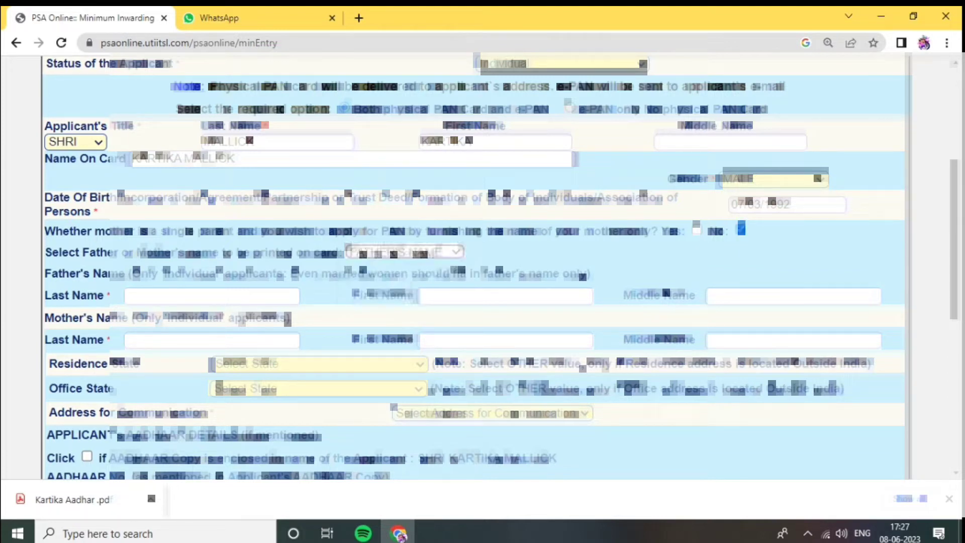
left_click(696, 229)
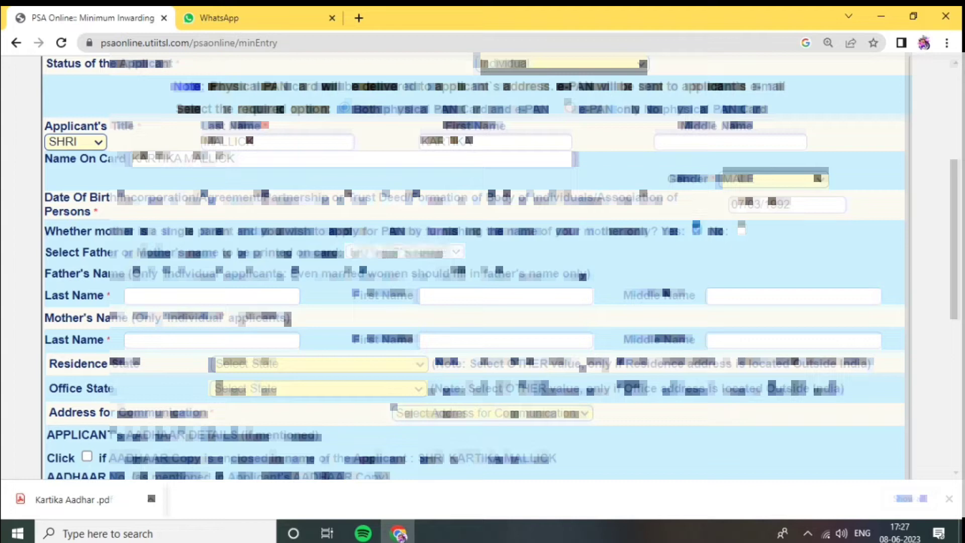
left_click(741, 229)
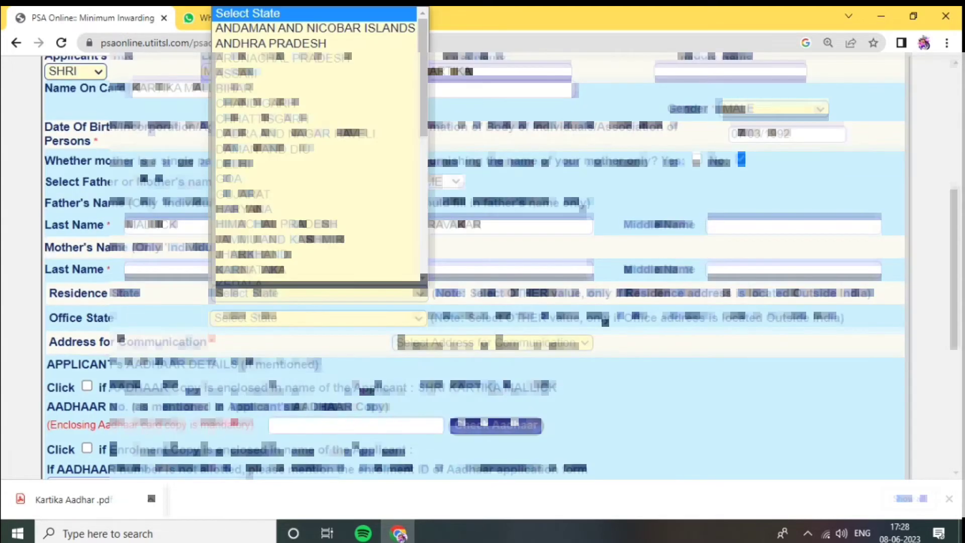
Set the residence state to ODISHA and the address for communication to RESIDENCE
key("o")
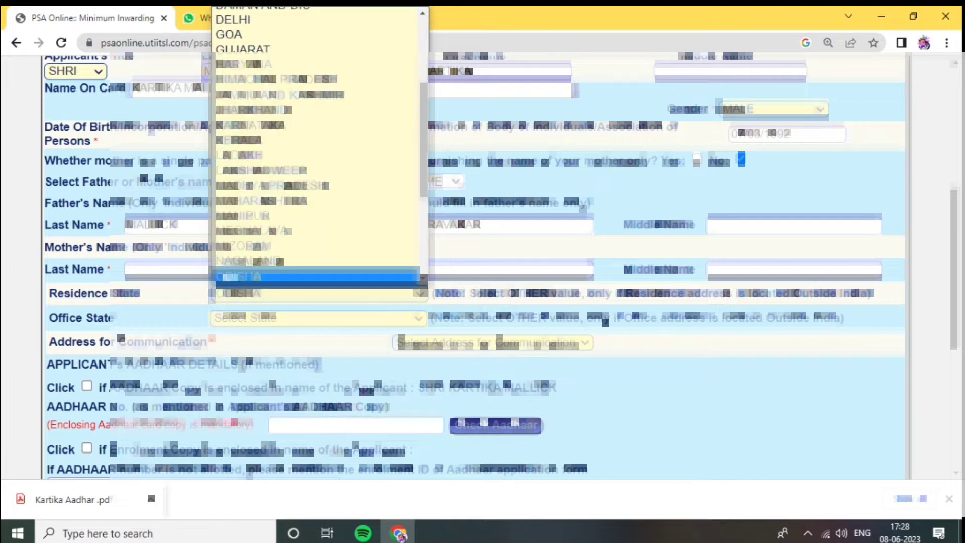
key("Return")
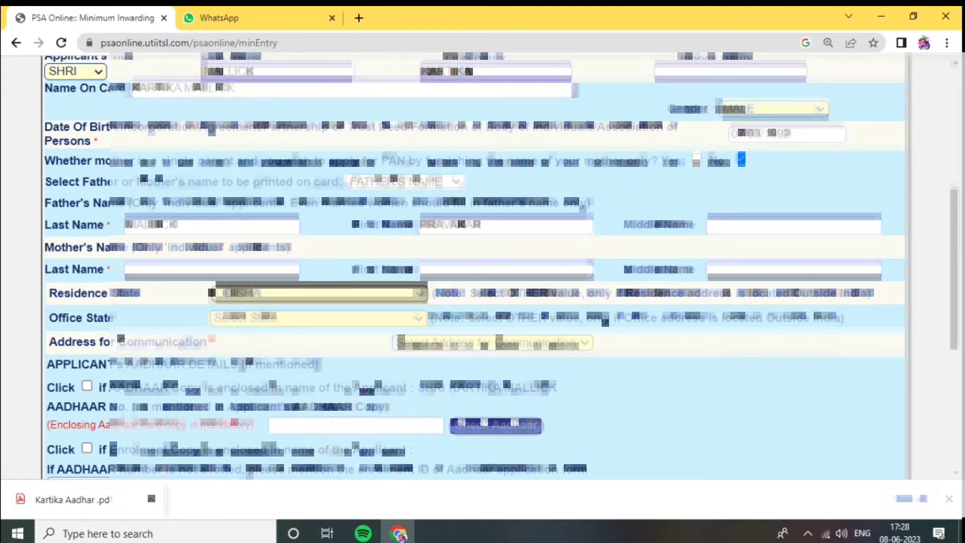
left_click(492, 343)
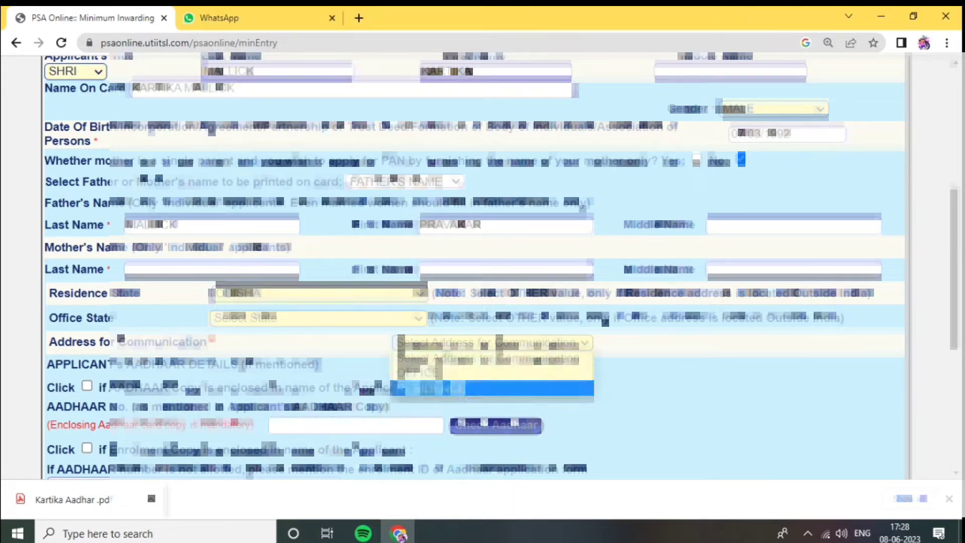
left_click(493, 389)
Mark the applicant's Aadhaar copy as enclosed, and enter and re-enter the Aadhaar number to check it
left_click(87, 386)
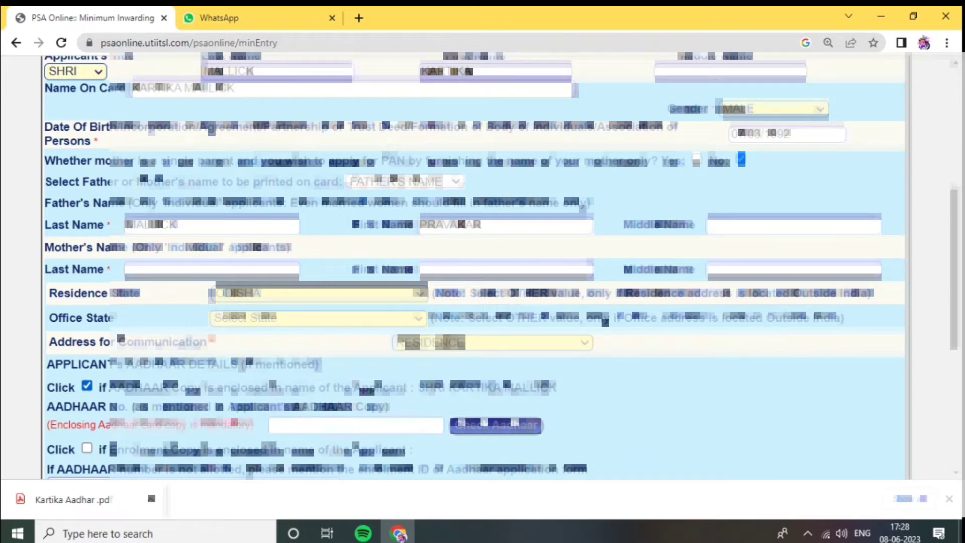
scroll(477, 265, "down", 1)
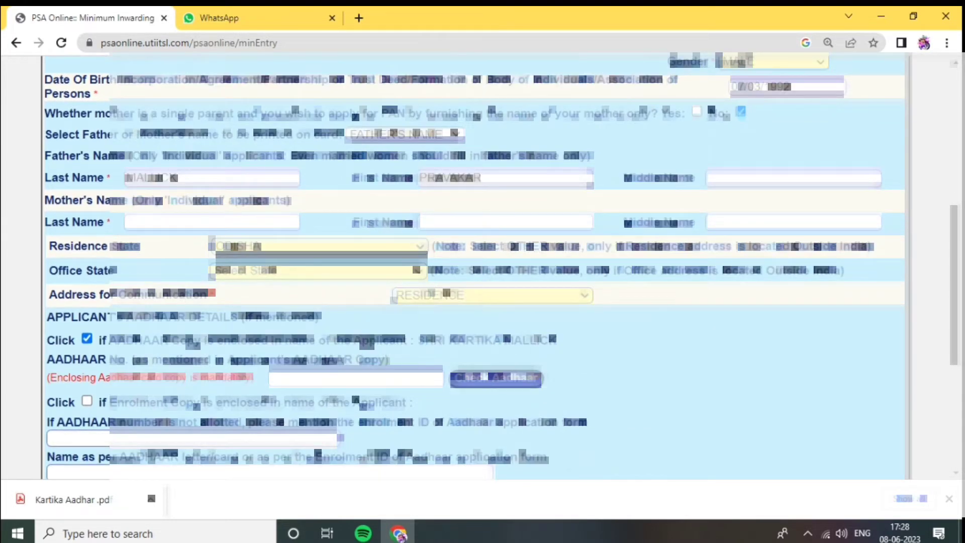
left_click(355, 377)
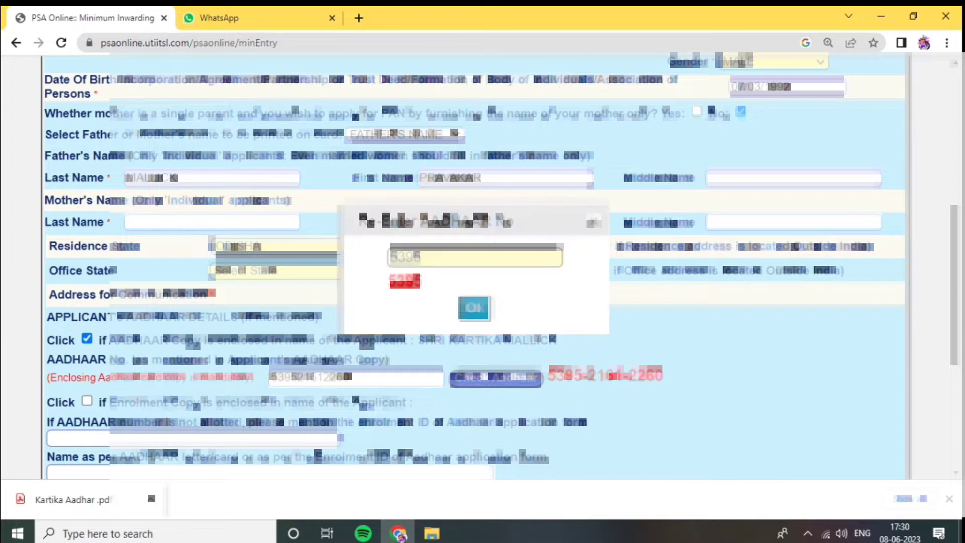
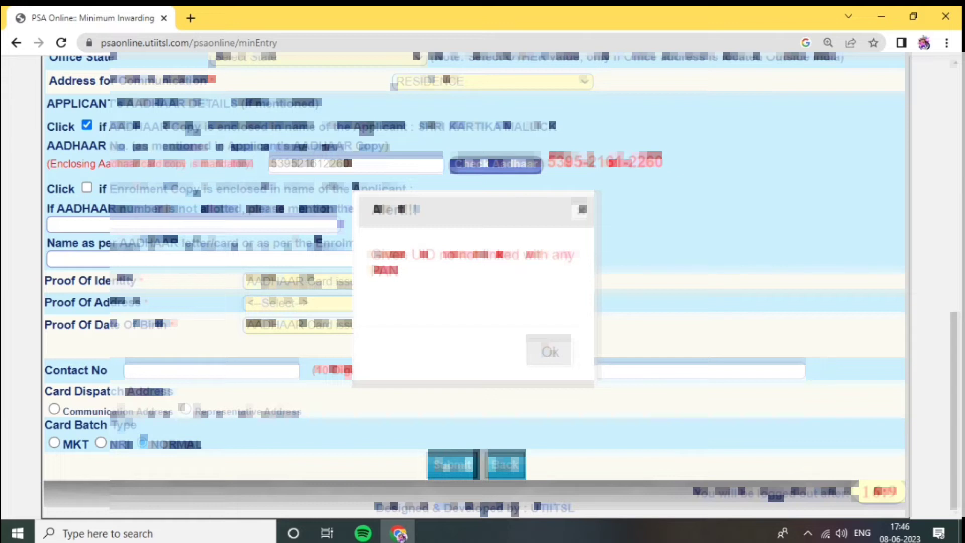
left_click(549, 352)
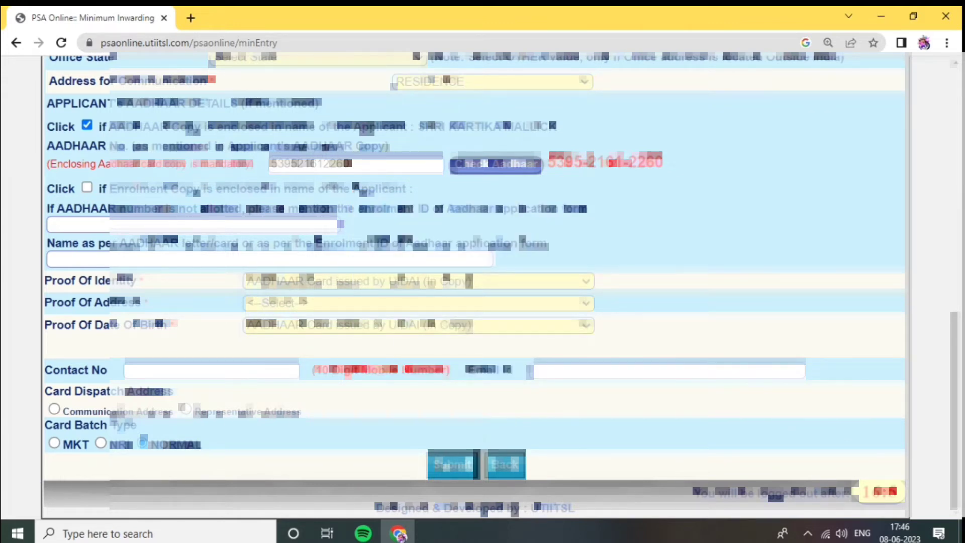
Fill in the applicant's name as per Aadhaar and set Proof Of Address to AADHAAR Card issued by UIDAI (In Copy)
left_click(201, 259)
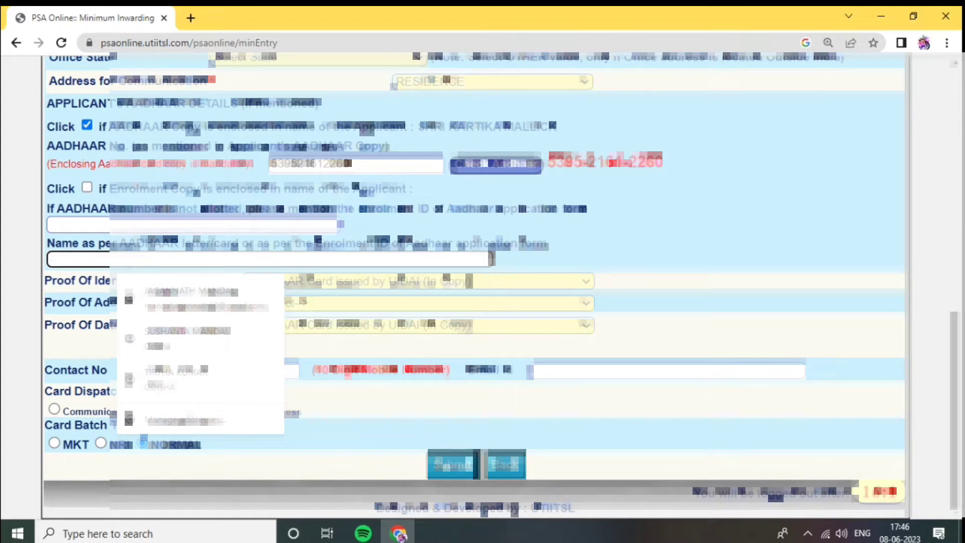
type("k")
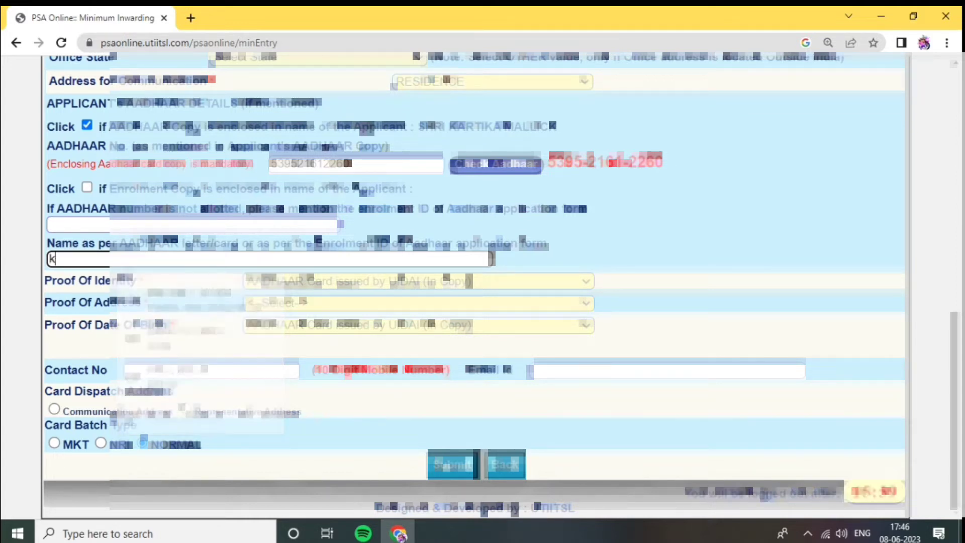
type("ar")
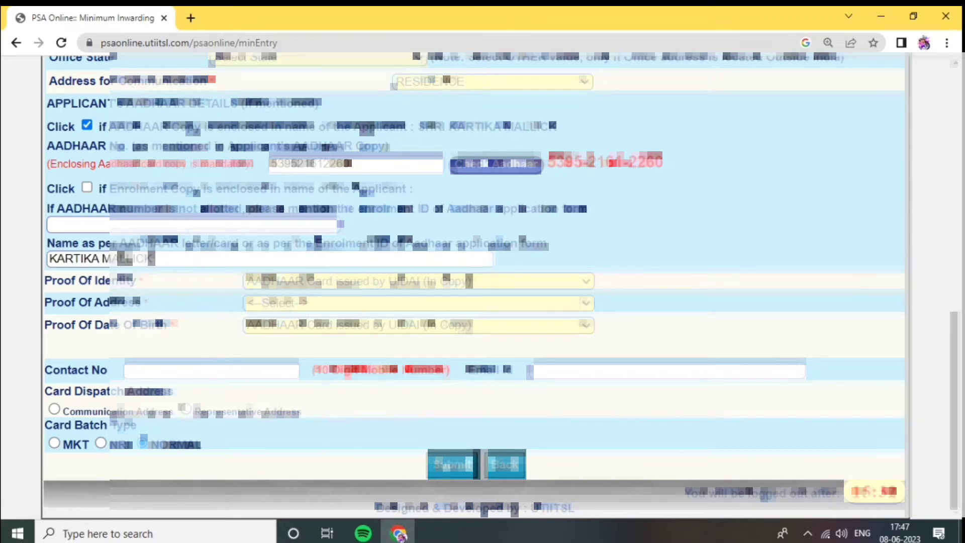
left_click(419, 303)
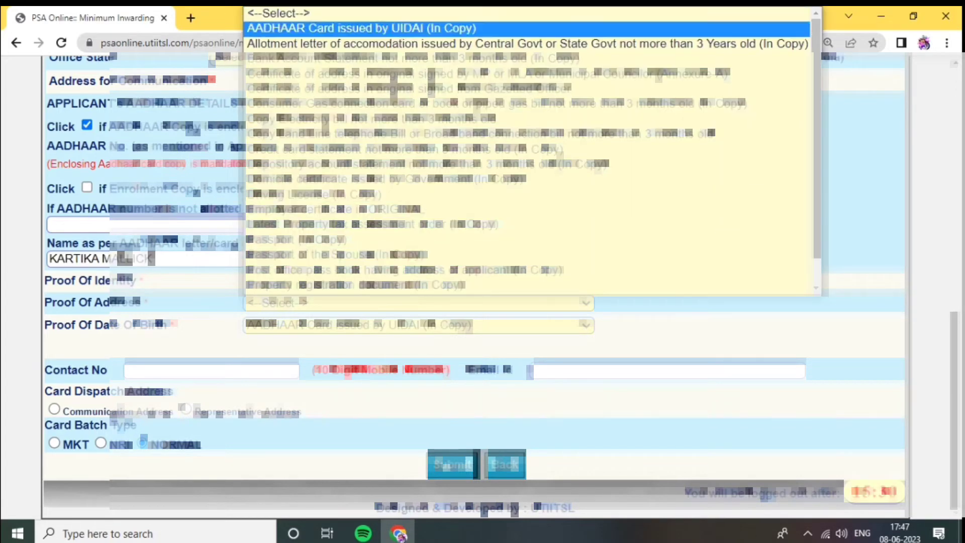
left_click(372, 28)
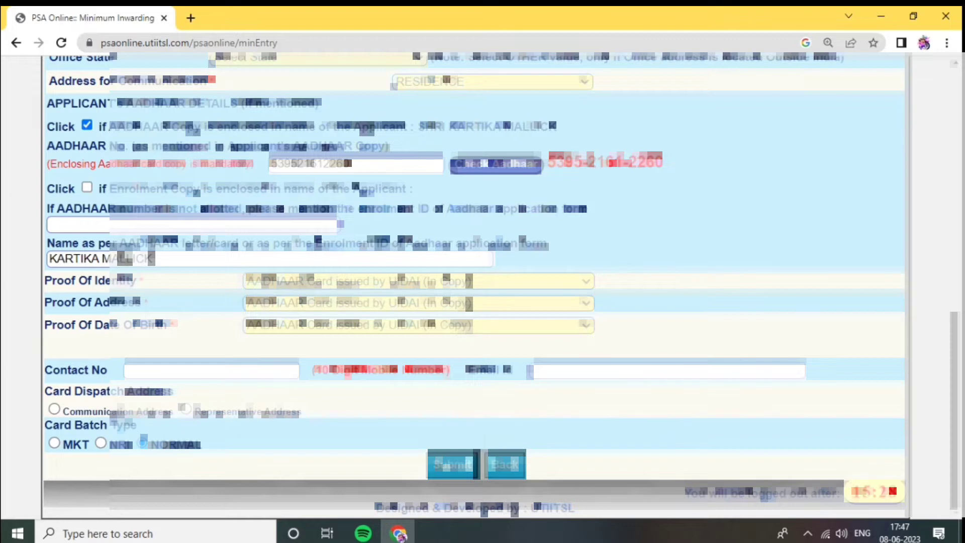
Enter the applicant's 10-digit contact number and e-mail address
left_click(211, 371)
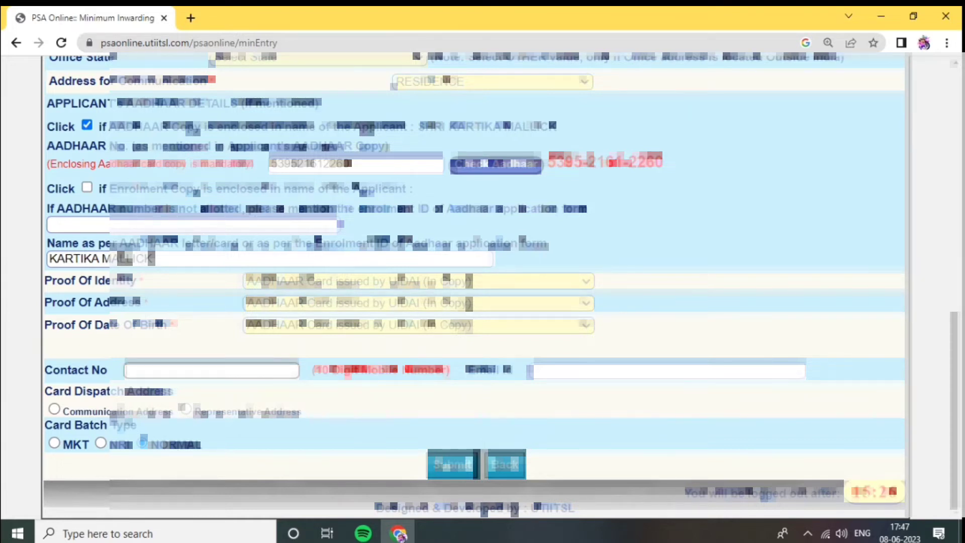
key("Tab")
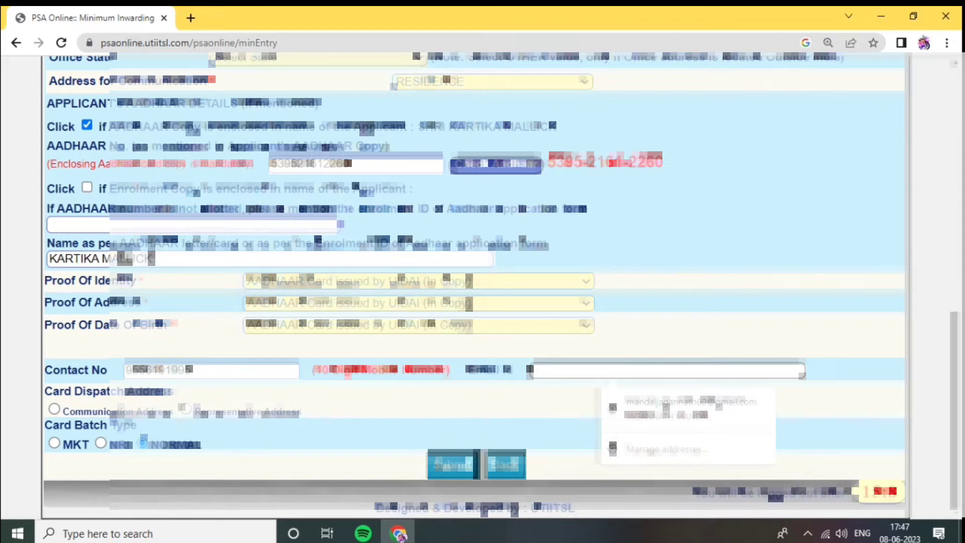
key("Down")
key("Return")
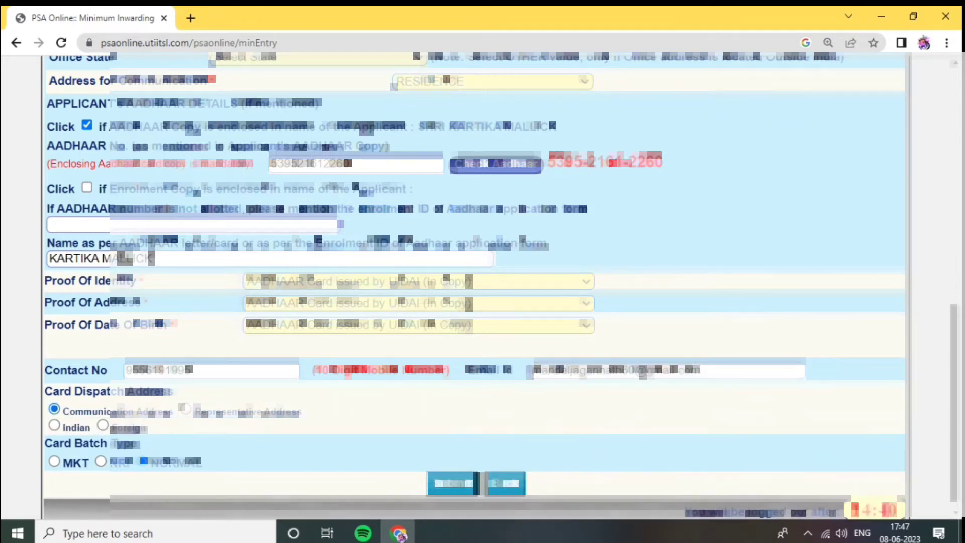
Set the card dispatch address to Communication Address with the Indian option and submit the pre-form entry
left_click(54, 426)
left_click(453, 483)
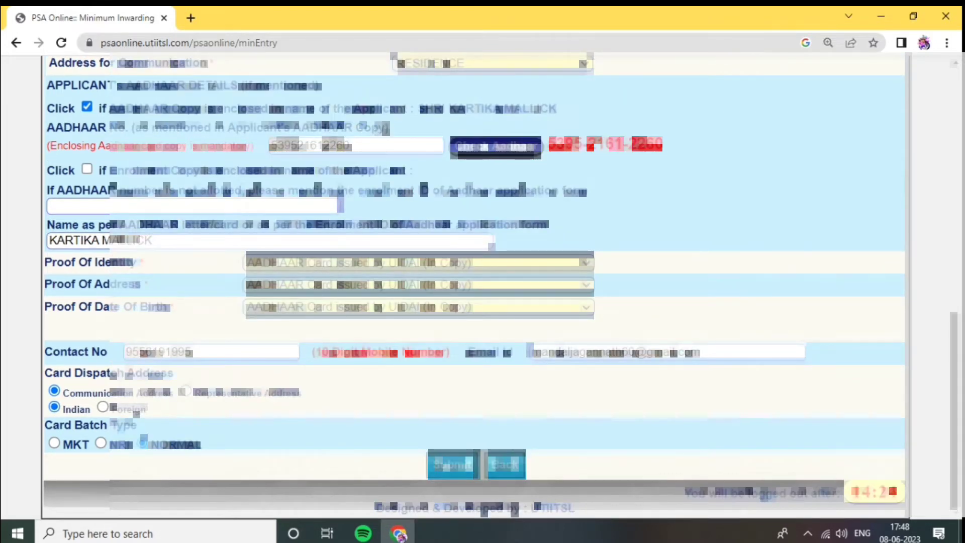
left_click(453, 465)
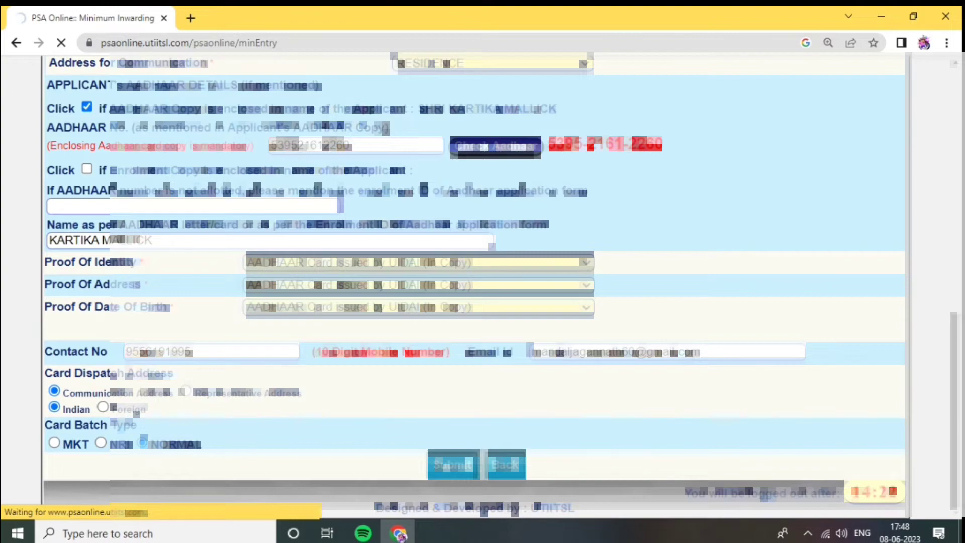
Print the Form 49A PAN application acknowledgement receipt with Save as PDF as the destination
scroll(482, 287, "down", 2)
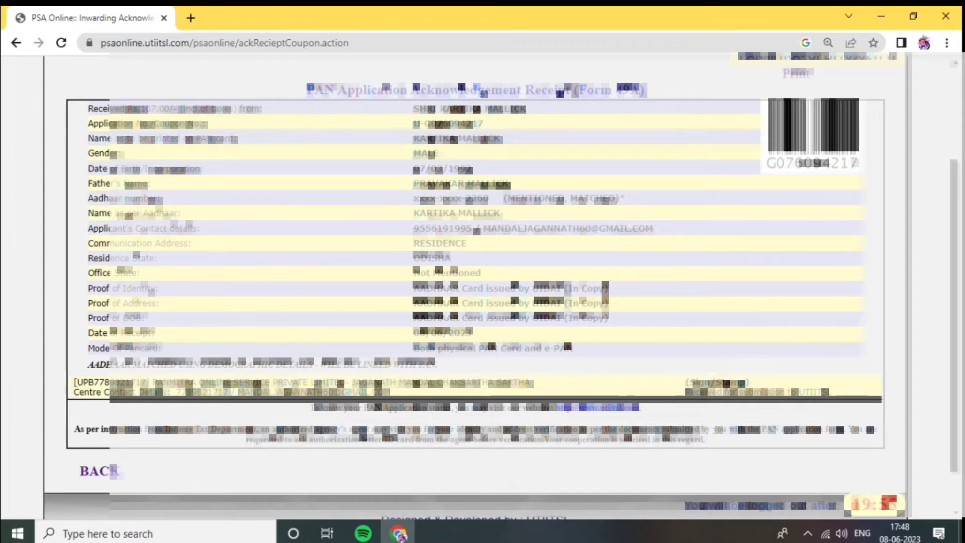
scroll(482, 287, "up", 3)
left_click(796, 215)
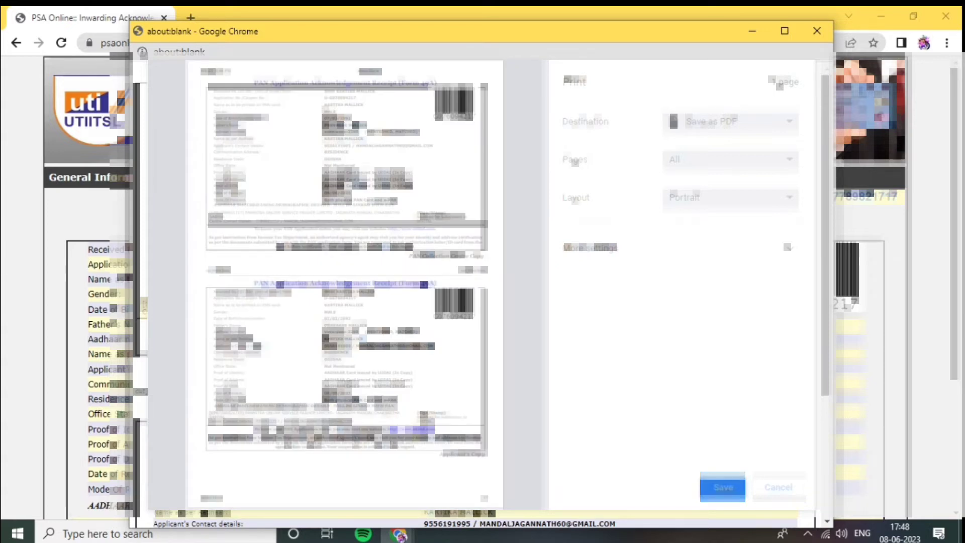
key("Return")
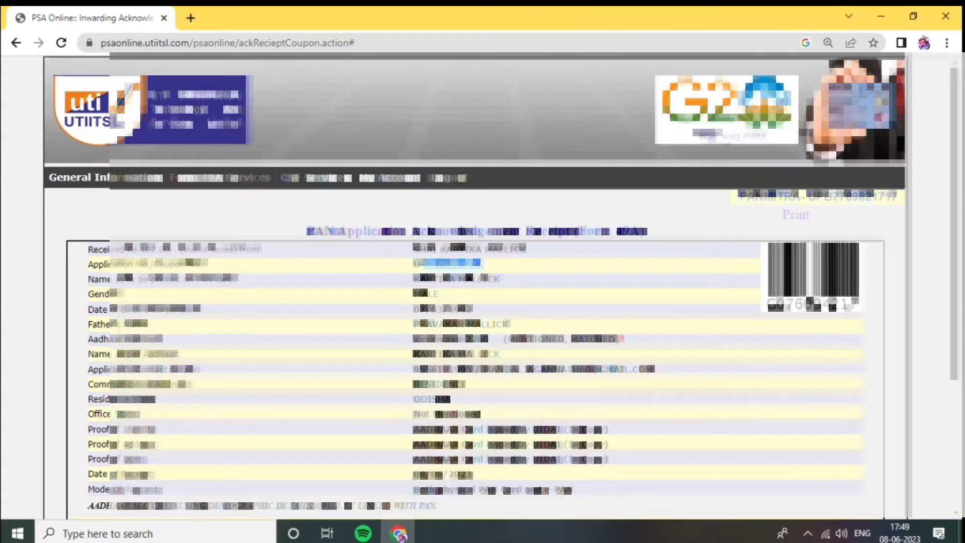
Open the Re-Generate PAN Application page of the Form 49A services and enter the application number
mouse_move(245, 182)
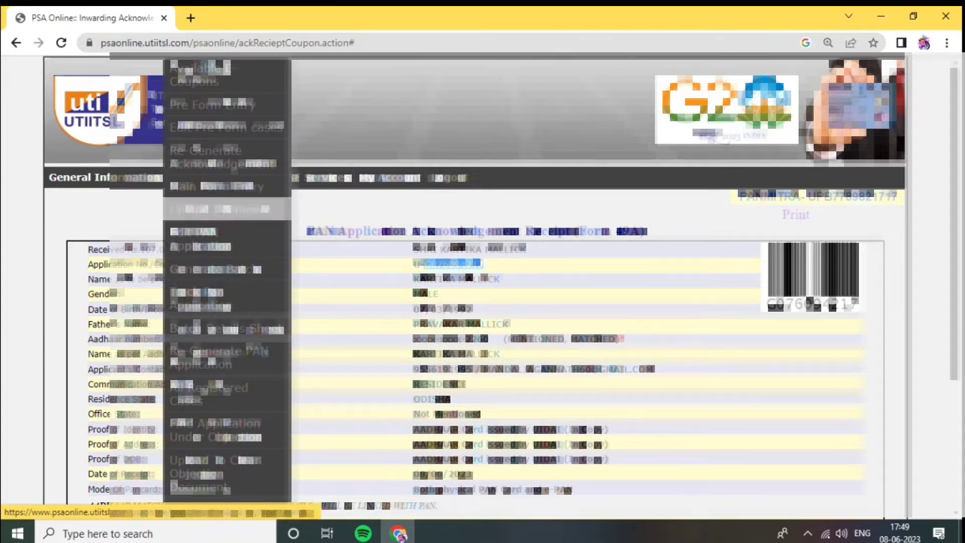
left_click(226, 358)
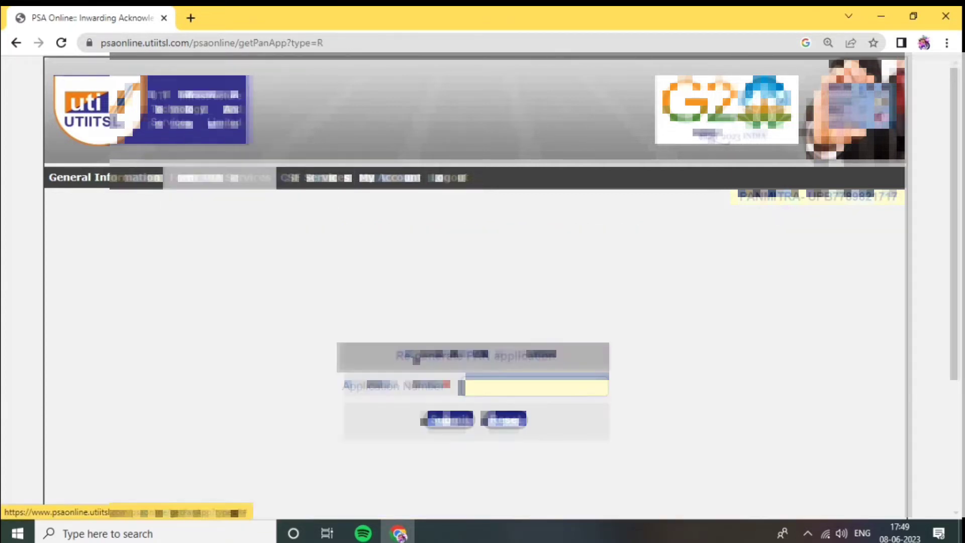
mouse_move(225, 179)
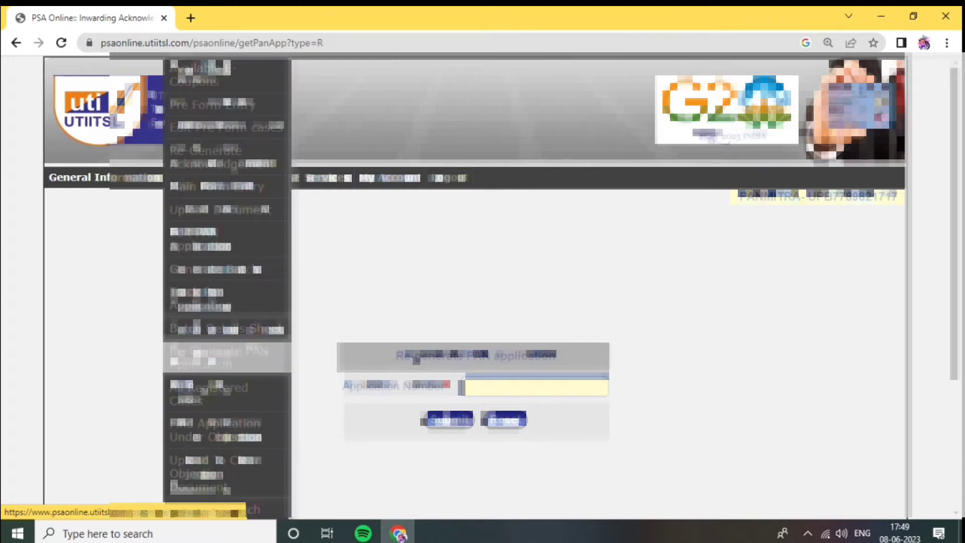
left_click(221, 358)
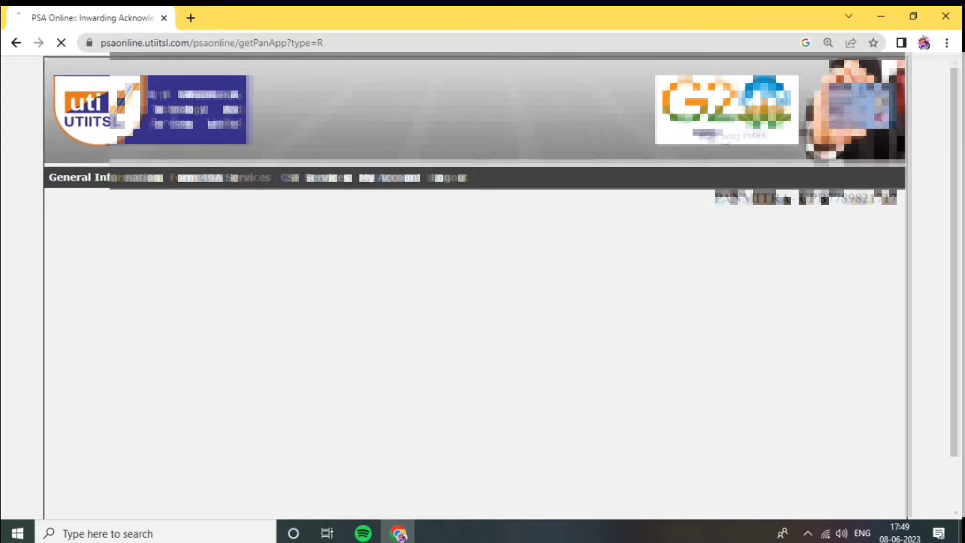
left_click(535, 387)
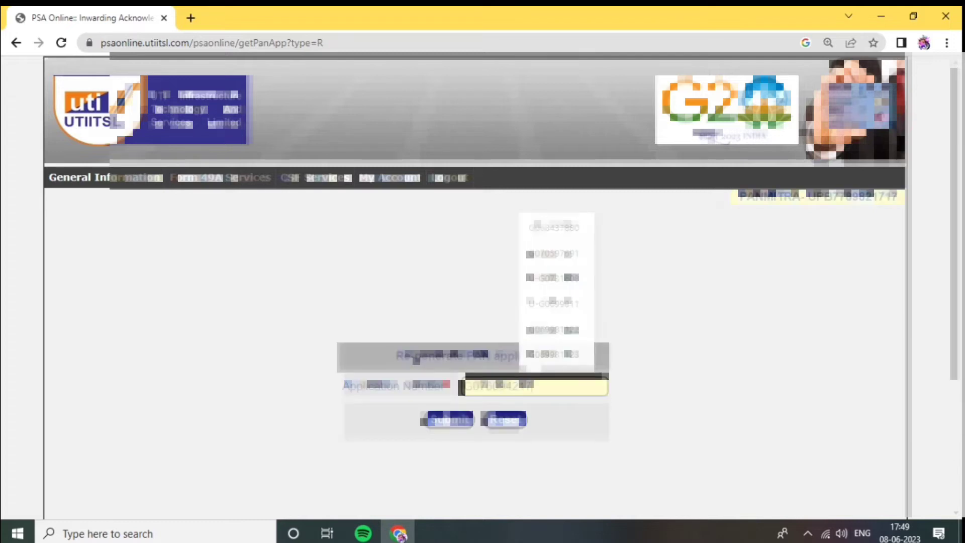
left_click(552, 355)
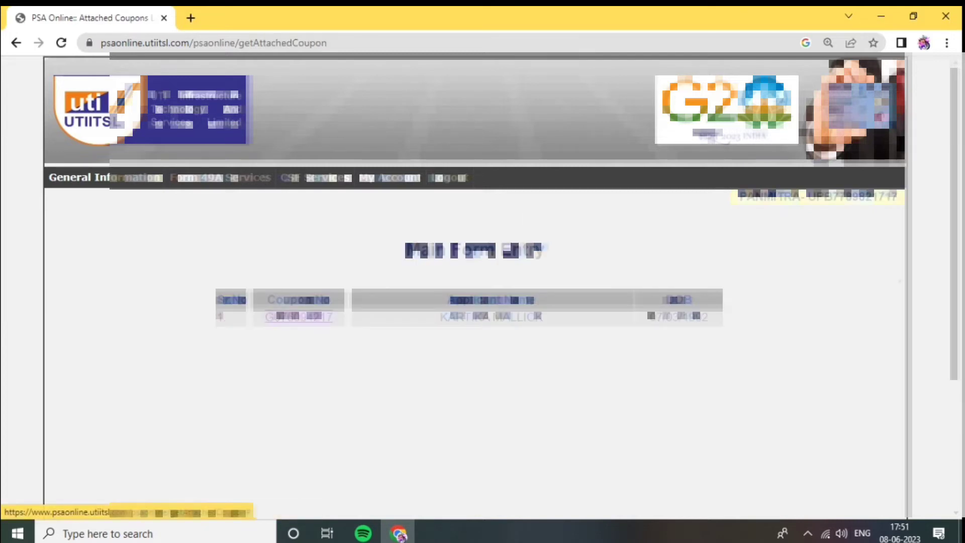
Open the applicant's Form 49A from the Main Form Entry coupon list and dismiss the Aadhaar alert
left_click(299, 316)
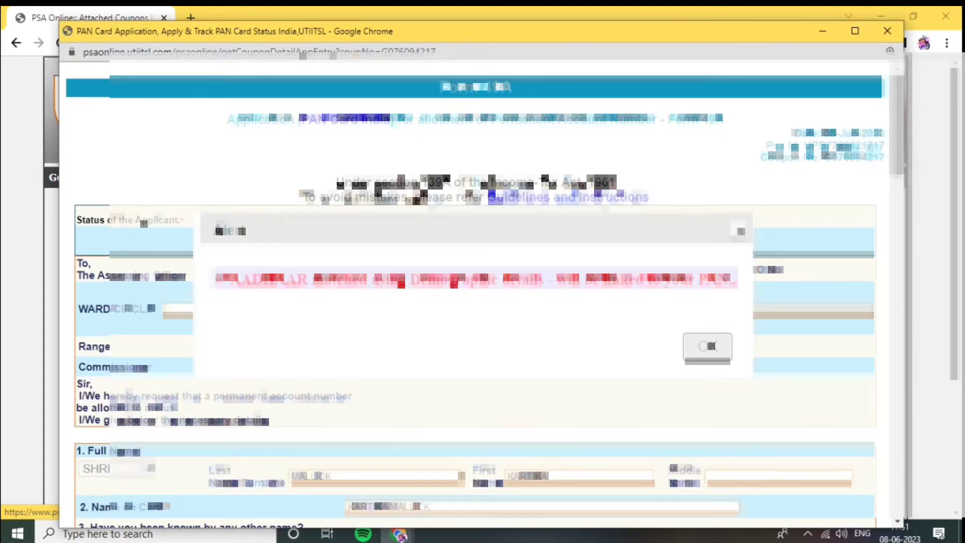
left_click(707, 347)
scroll(708, 346, "down", 8)
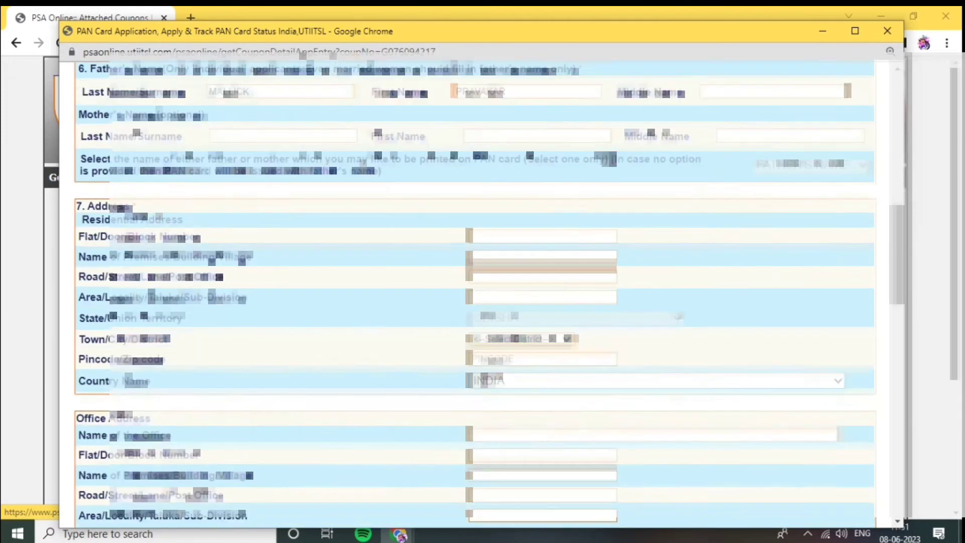
scroll(708, 347, "down", 15)
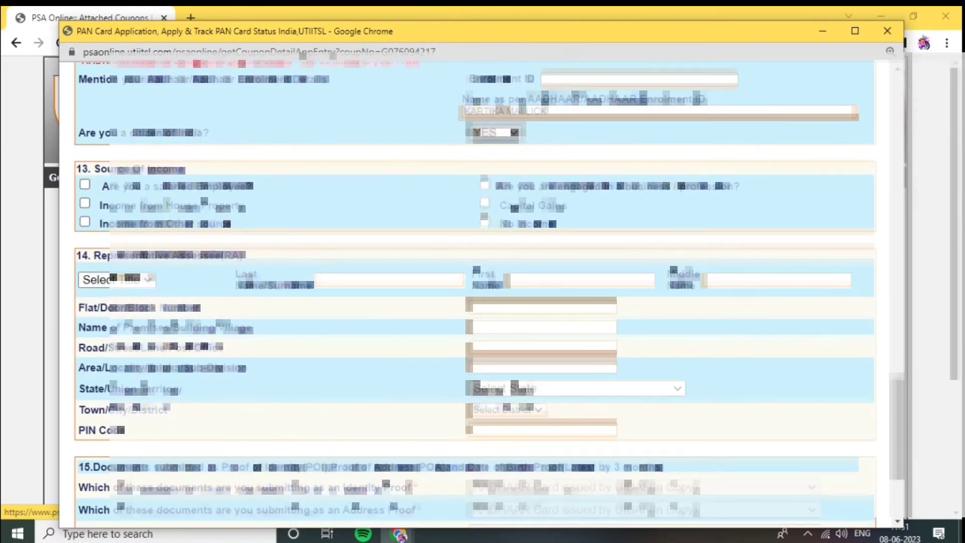
Fill in the village, post office and sub-division fields of the applicant's residential address
type("at/po")
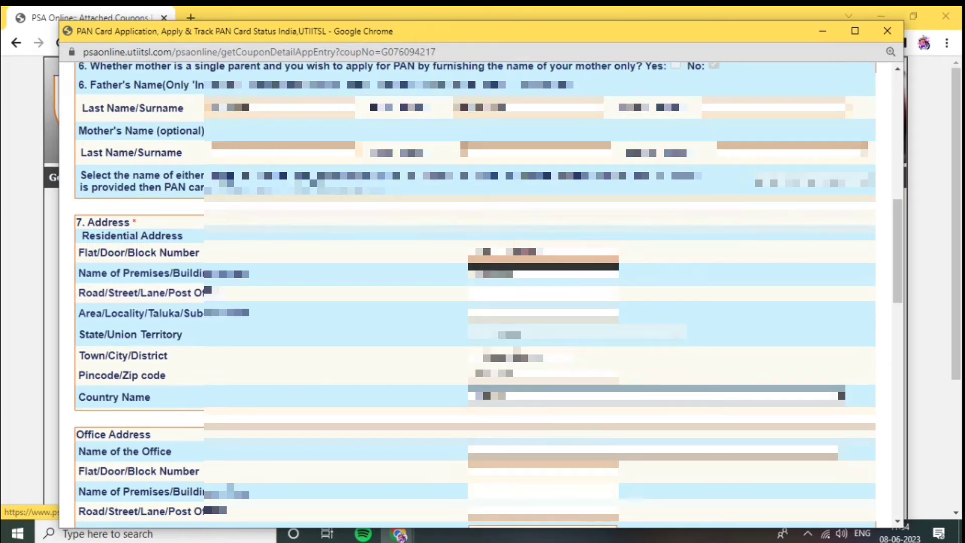
type("tal")
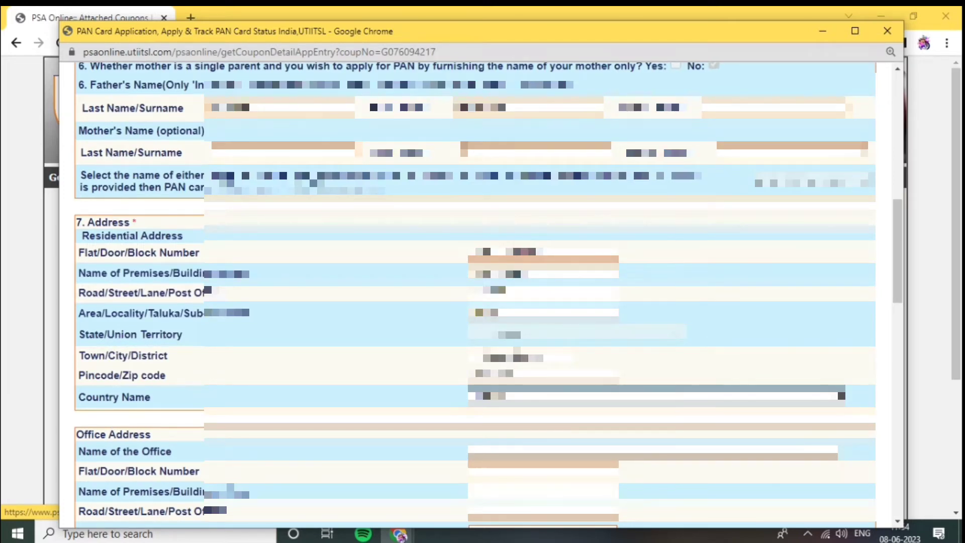
Select the district of the residential address and enter its pincode
left_click(522, 357)
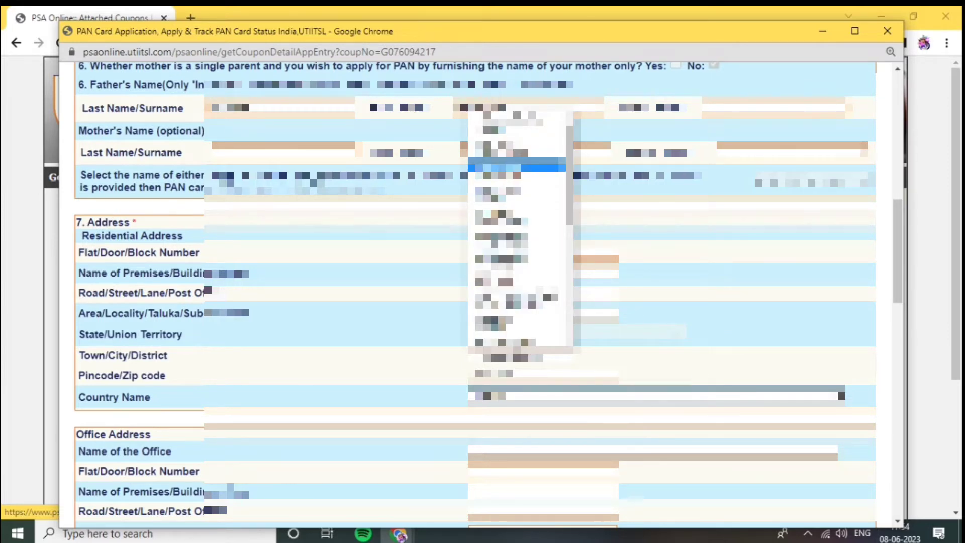
key("Up")
key("Tab")
key("Down")
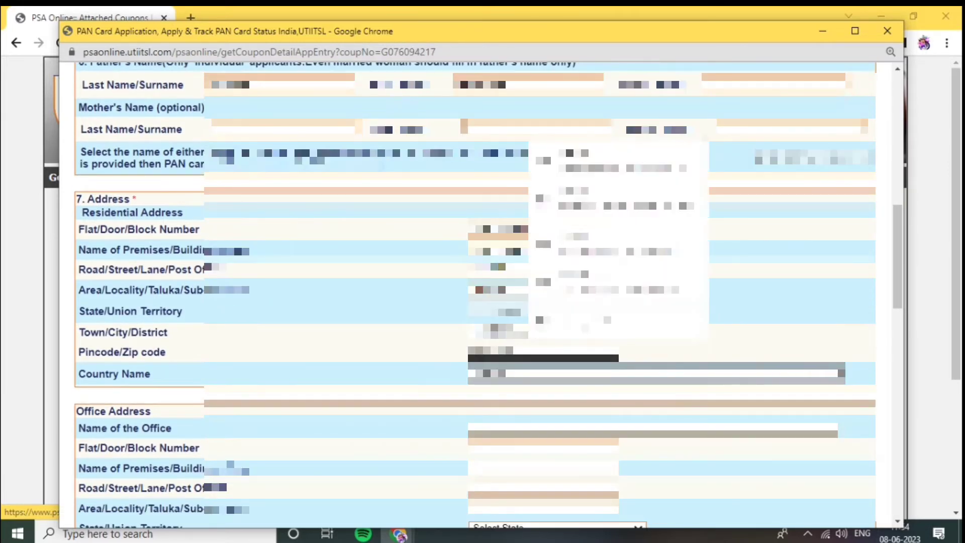
type("741")
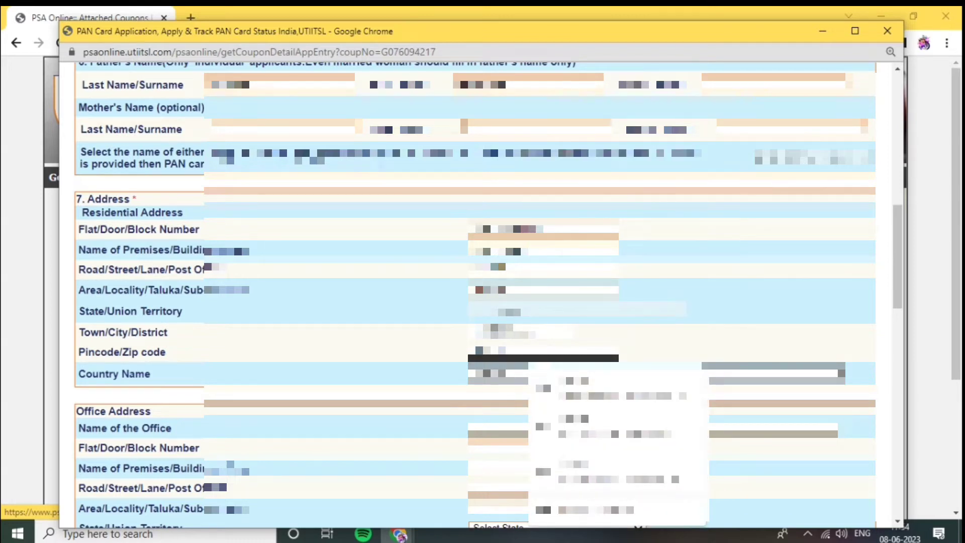
key("Tab")
key("Return")
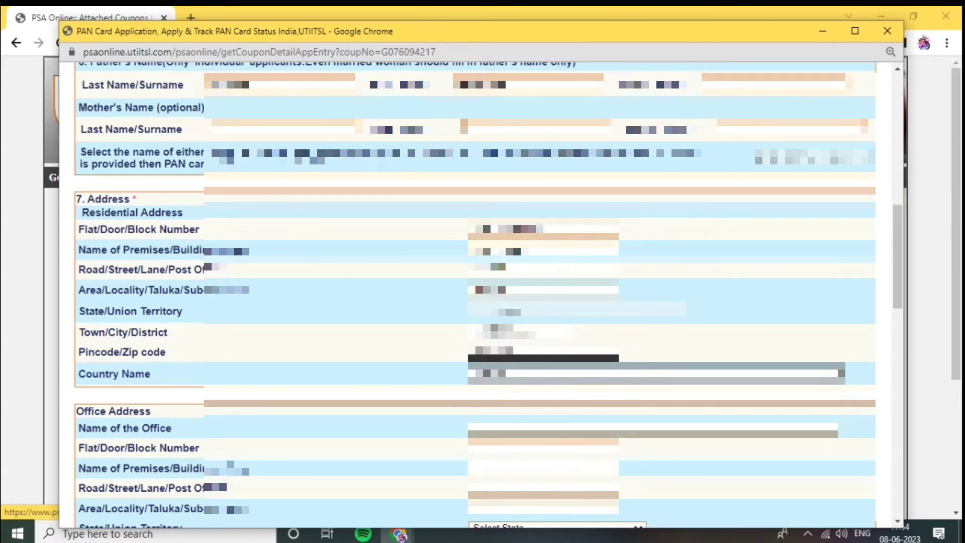
Reselect the district of the residential address and re-enter the full pincode
left_click(530, 332)
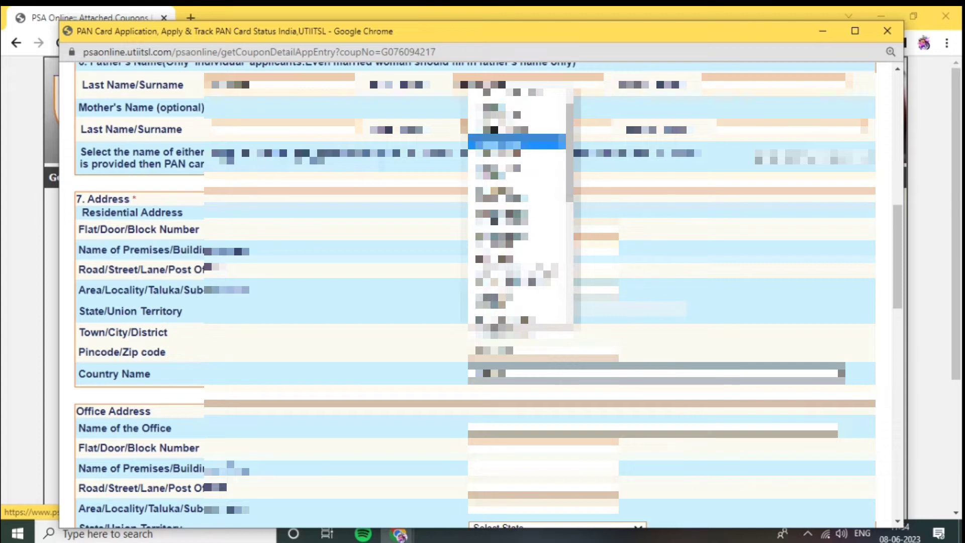
left_click(503, 141)
left_click(523, 352)
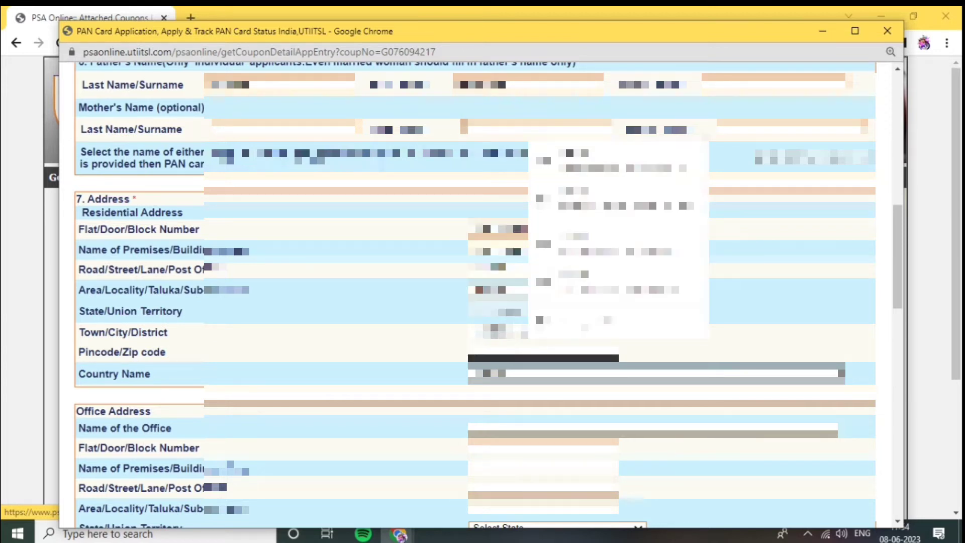
type("110")
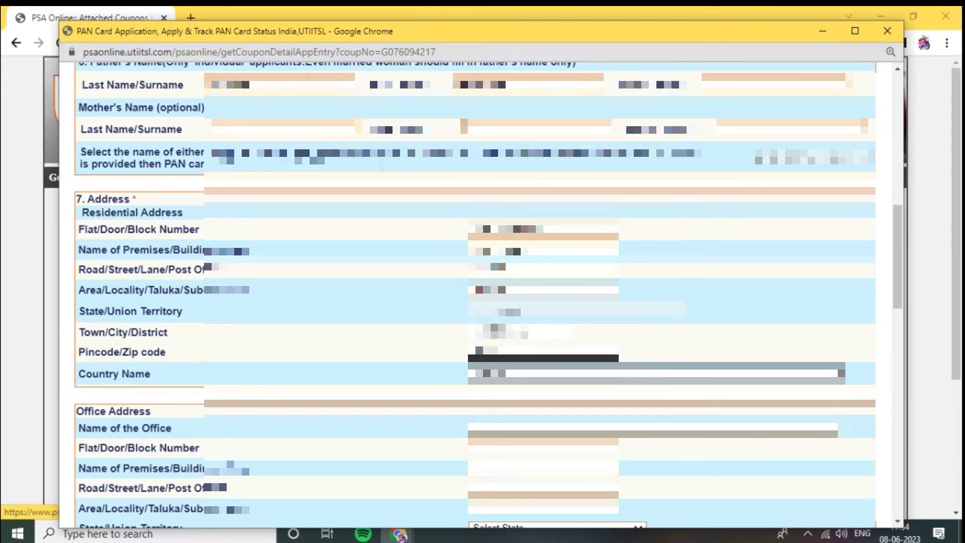
key("BackSpace")
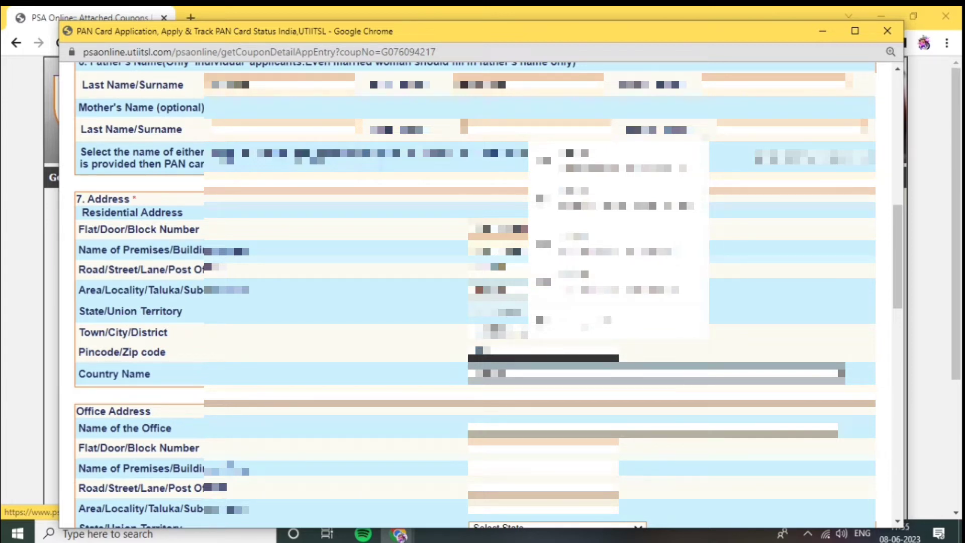
type("0")
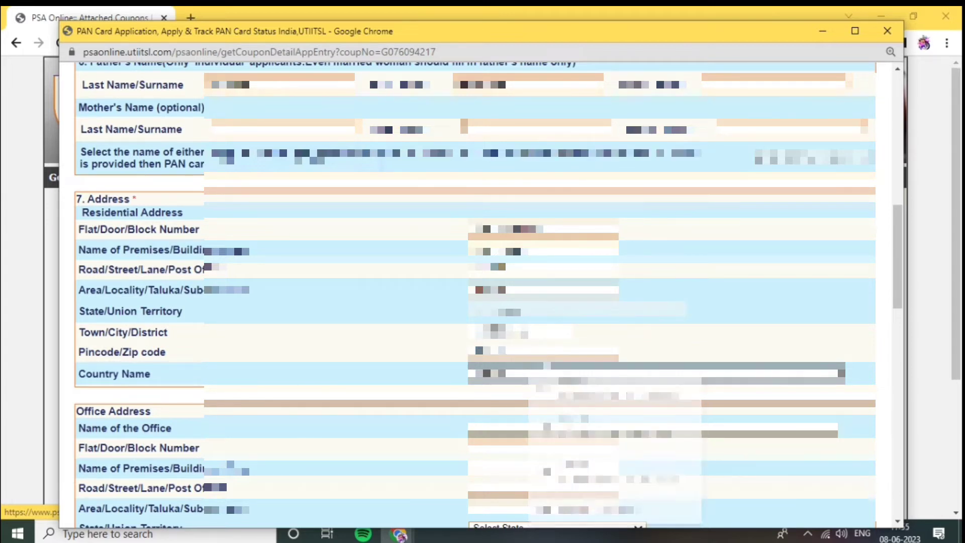
scroll(474, 296, "down", 3)
scroll(482, 333, "down", 5)
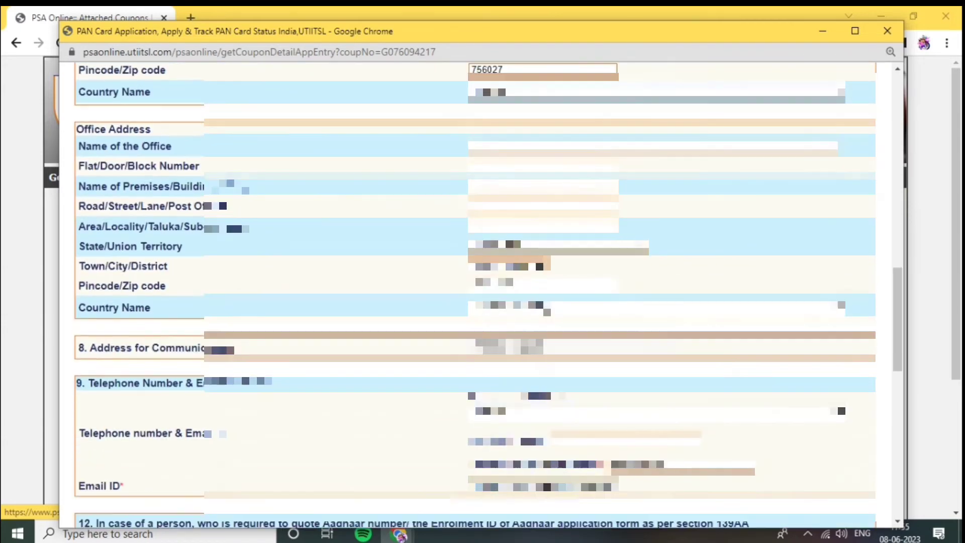
scroll(475, 297, "down", 3)
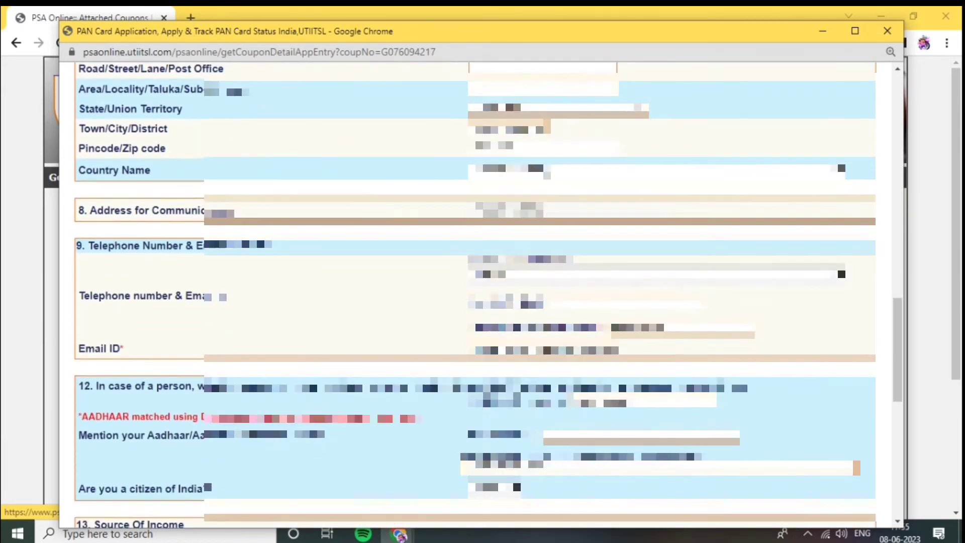
Select the declarant's capacity in the section 16 declaration and enter PATNA as the verification place
scroll(475, 297, "down", 2)
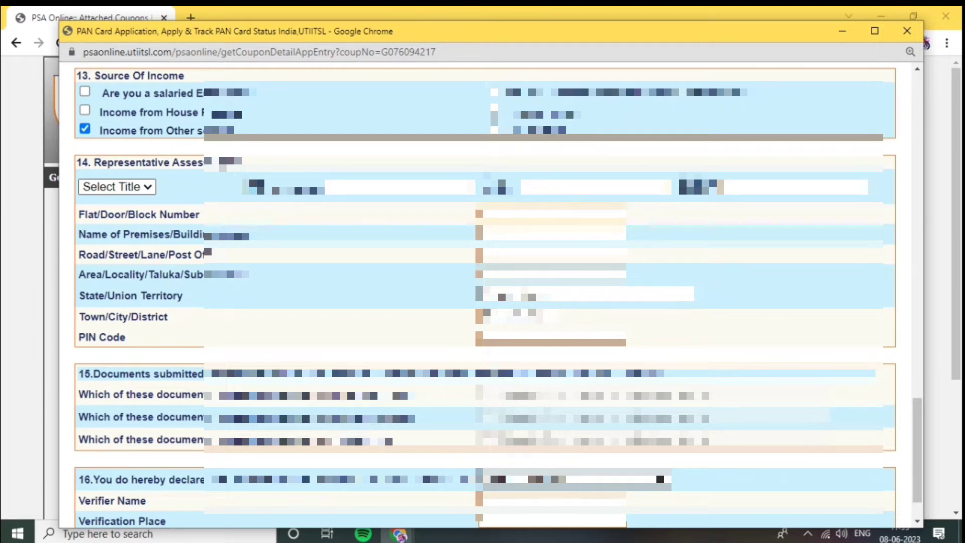
scroll(483, 297, "down", 2)
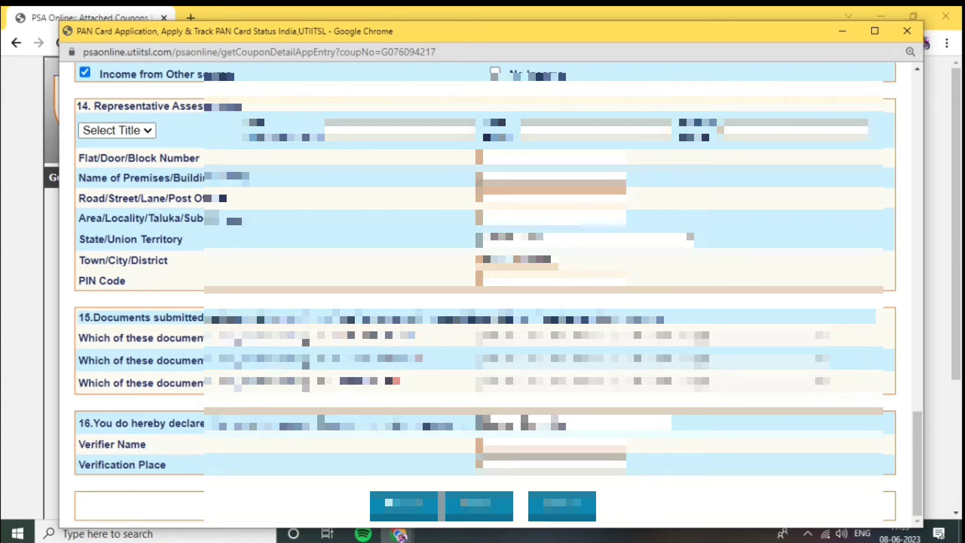
left_click(577, 423)
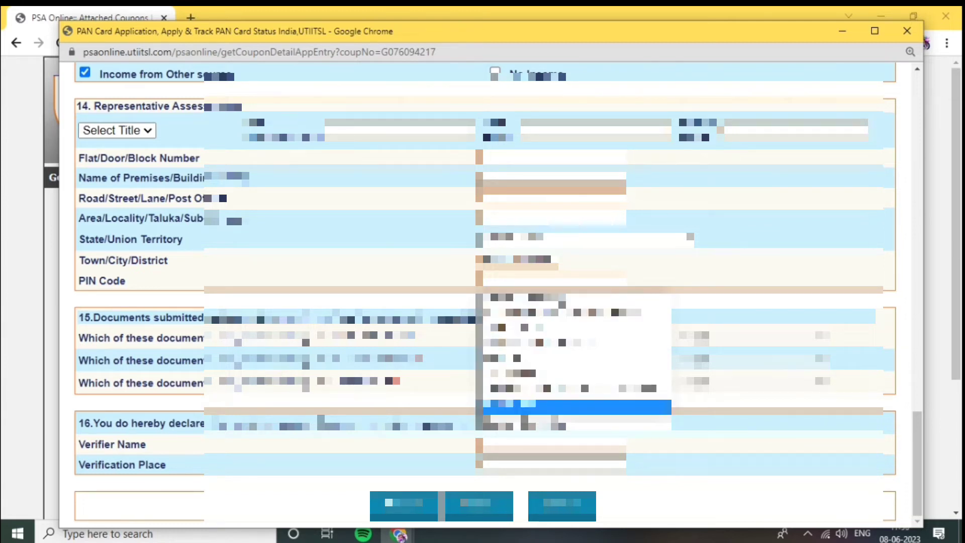
key("Return")
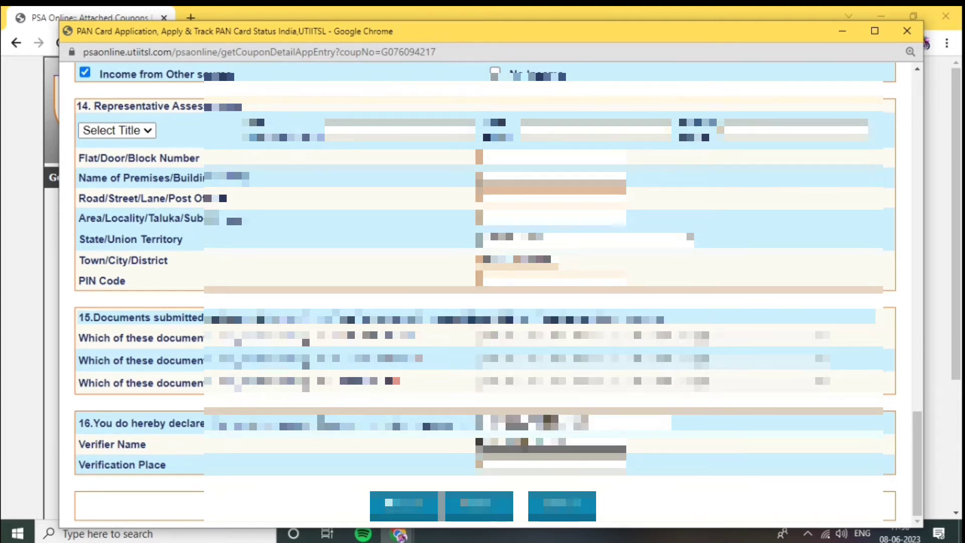
left_click(528, 464)
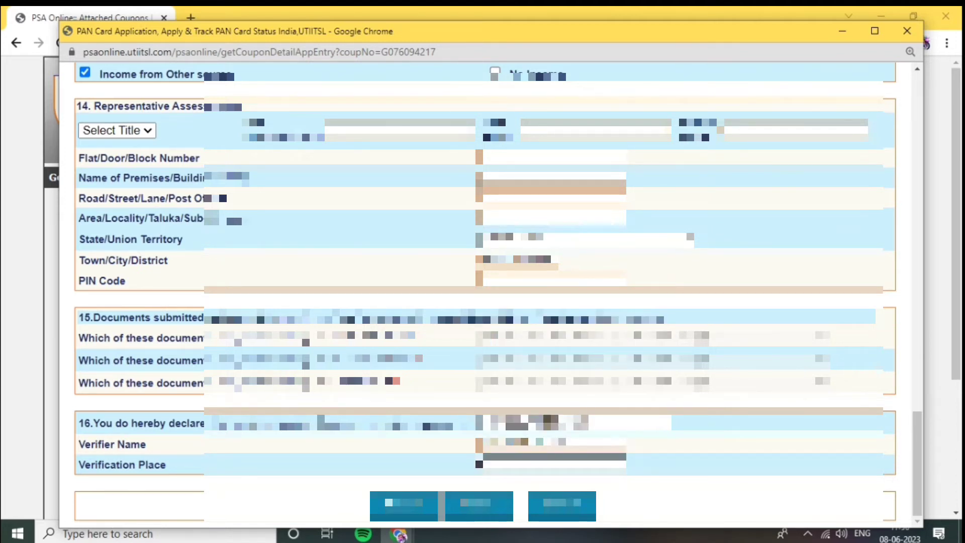
type("PATNA")
Submit the main form, accept the suggested AO details and acknowledge the confirmation alert
key("Tab")
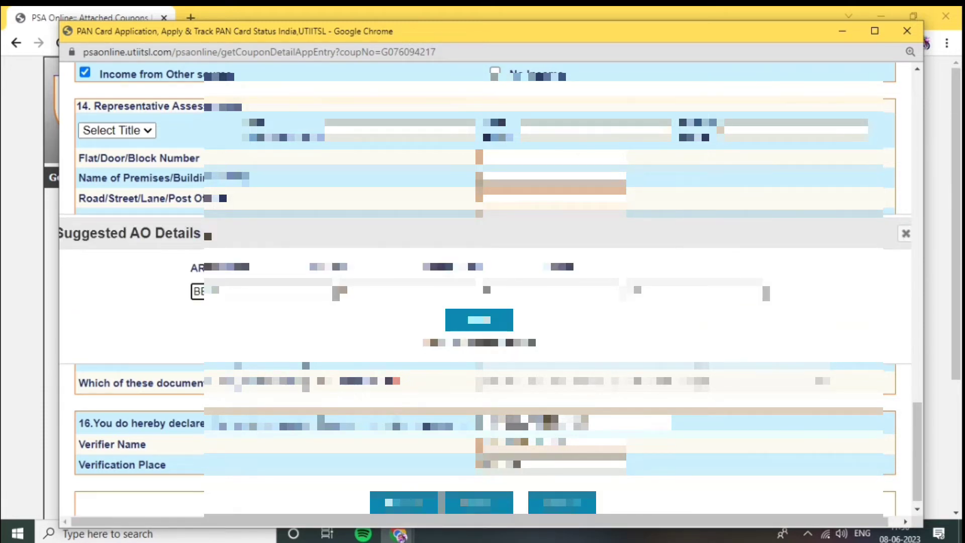
left_click(479, 320)
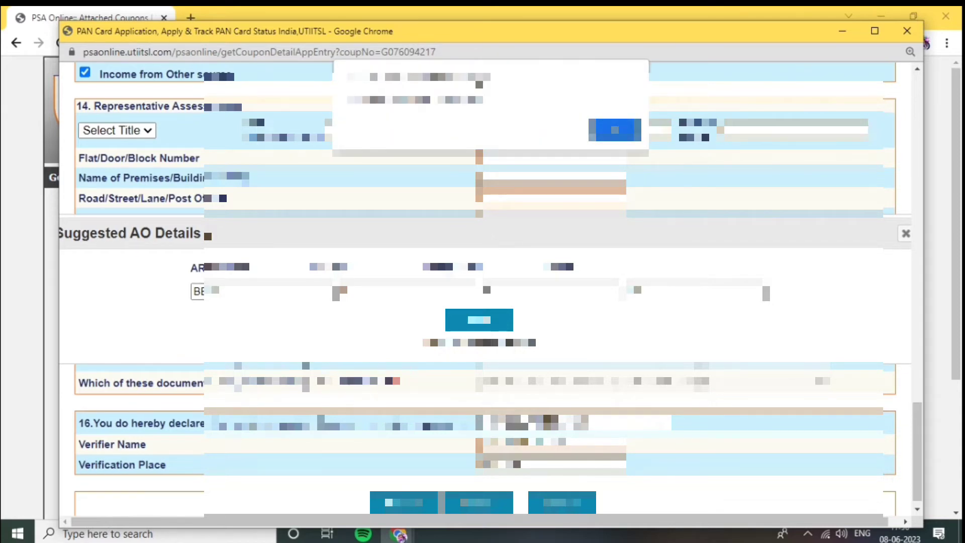
left_click(614, 130)
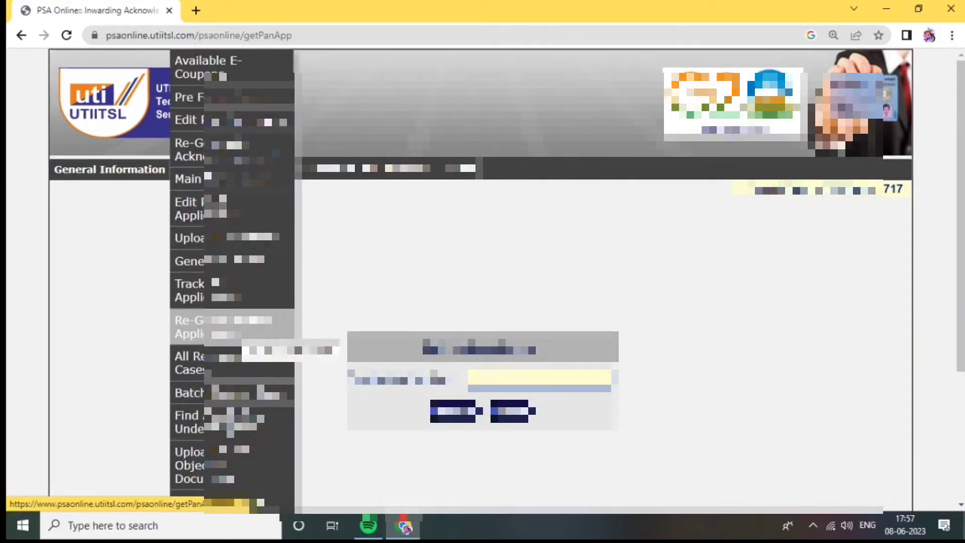
Regenerate the PAN application form for the applicant's application number and close its window
left_click(188, 327)
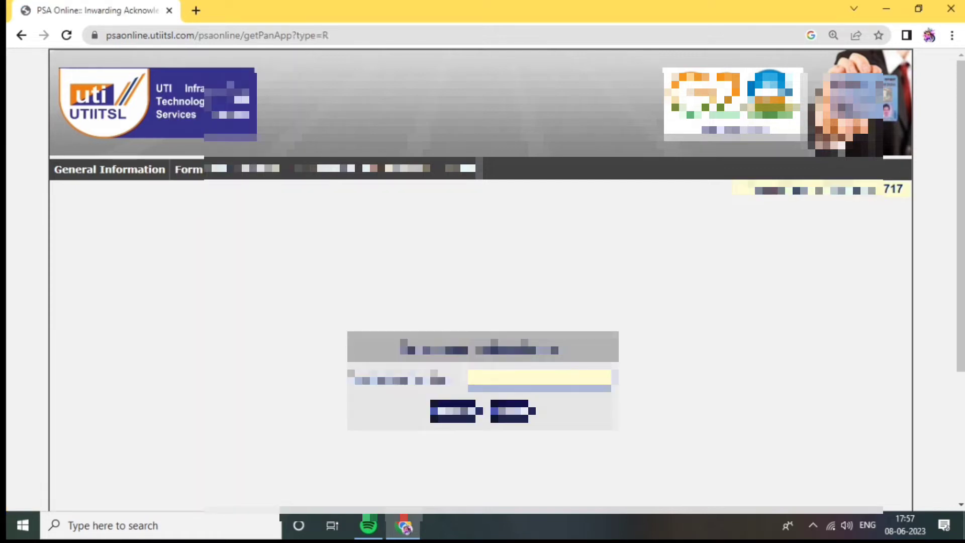
left_click(539, 378)
left_click(557, 245)
left_click(456, 411)
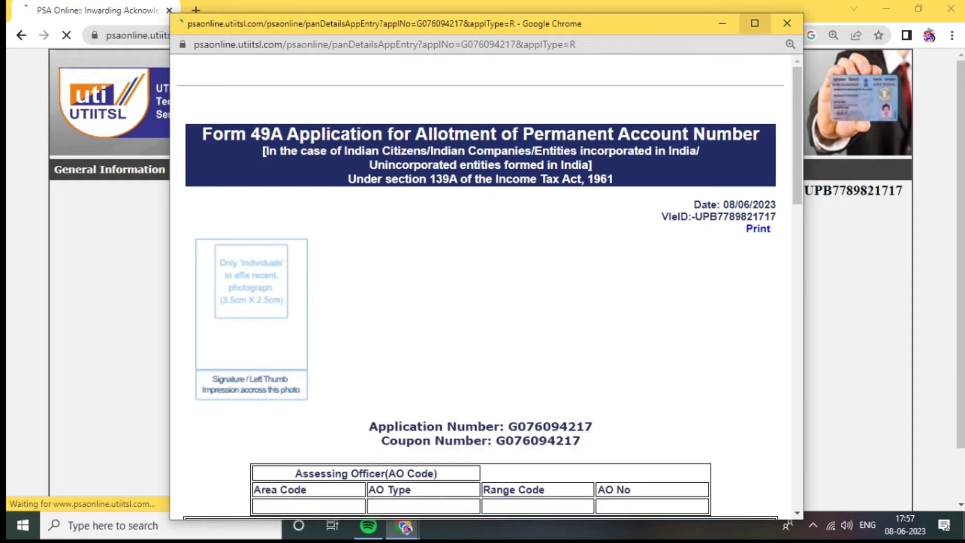
left_click(787, 24)
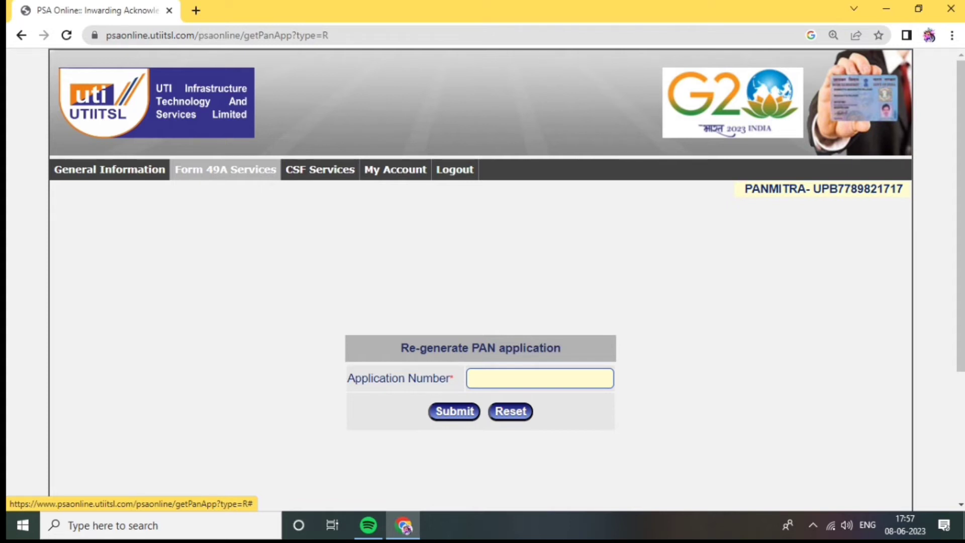
Regenerate the PAN application from Form 49A Services using the copied application number and maximize the form window
left_click(225, 171)
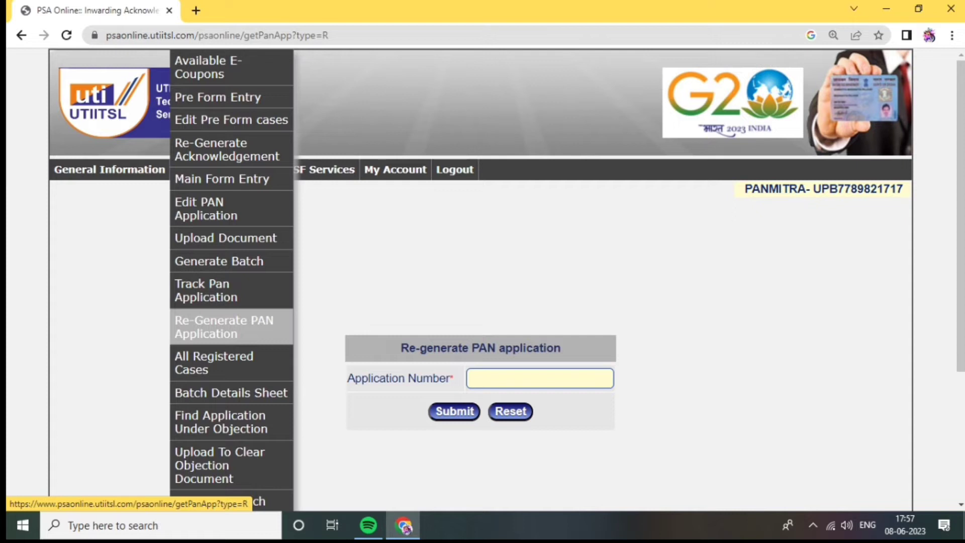
left_click(224, 326)
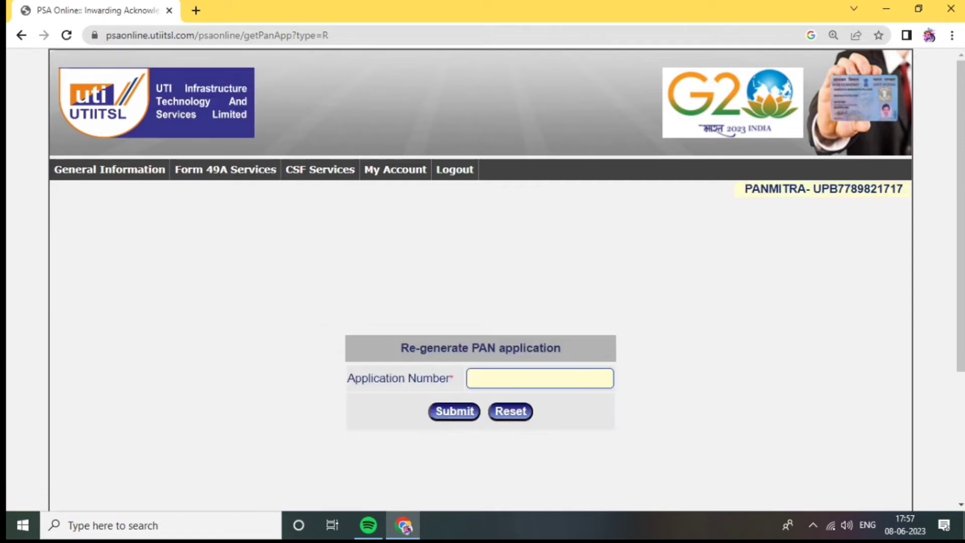
left_click(540, 378)
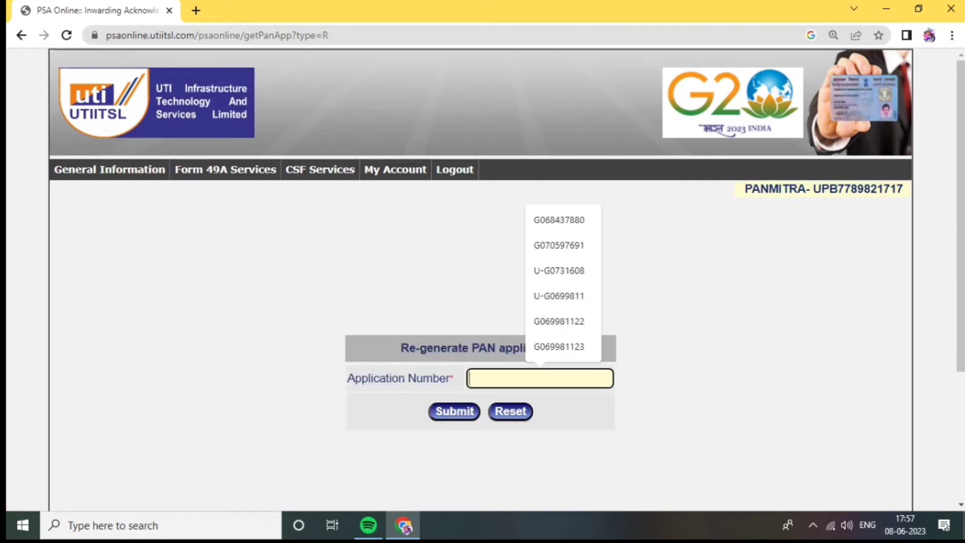
key("Return")
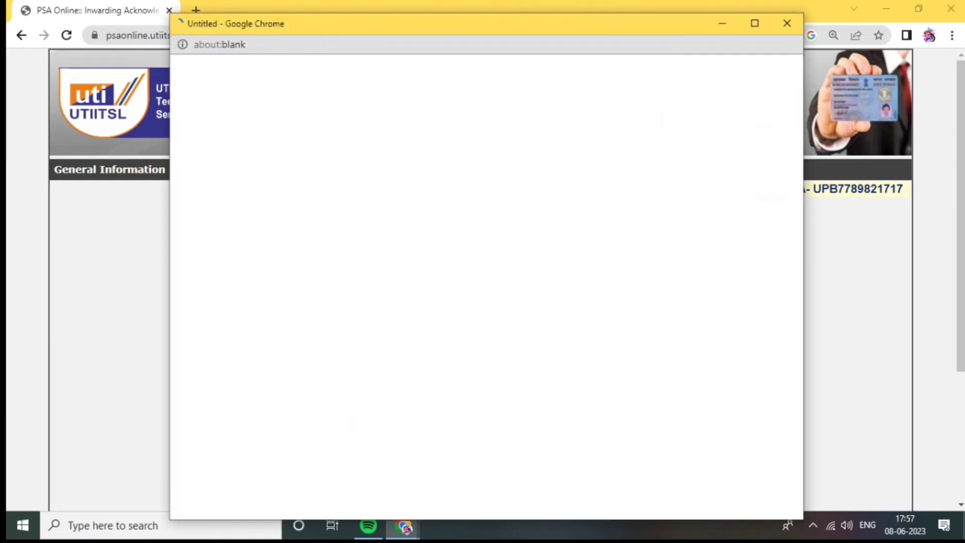
left_click(754, 24)
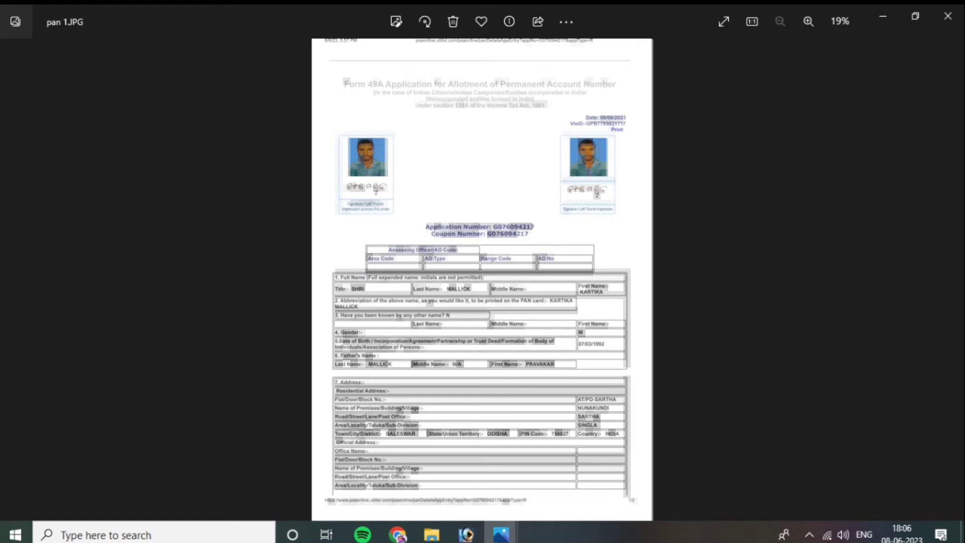
View the next scanned form page and open the CSC Pan Card Photo Signature Resize tool from the search results
key("Right")
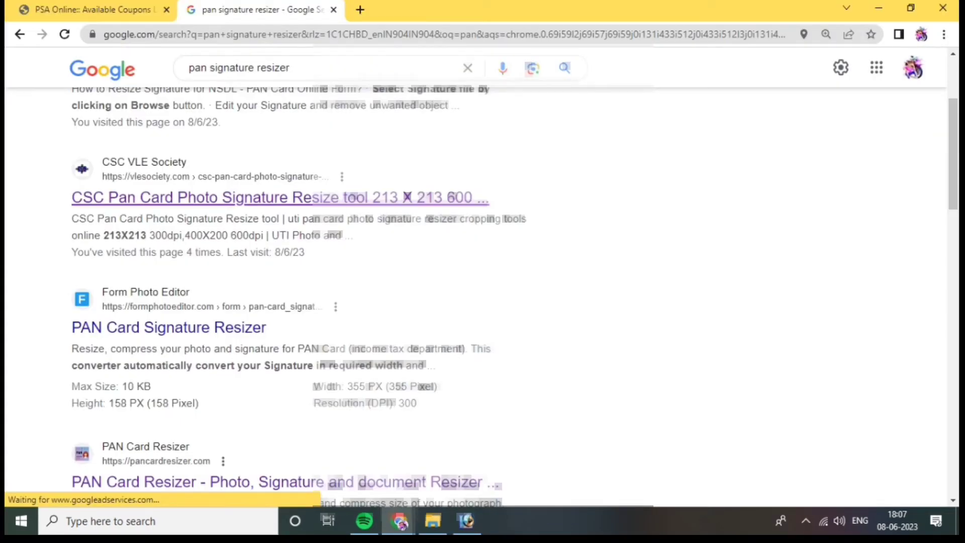
left_click(280, 197)
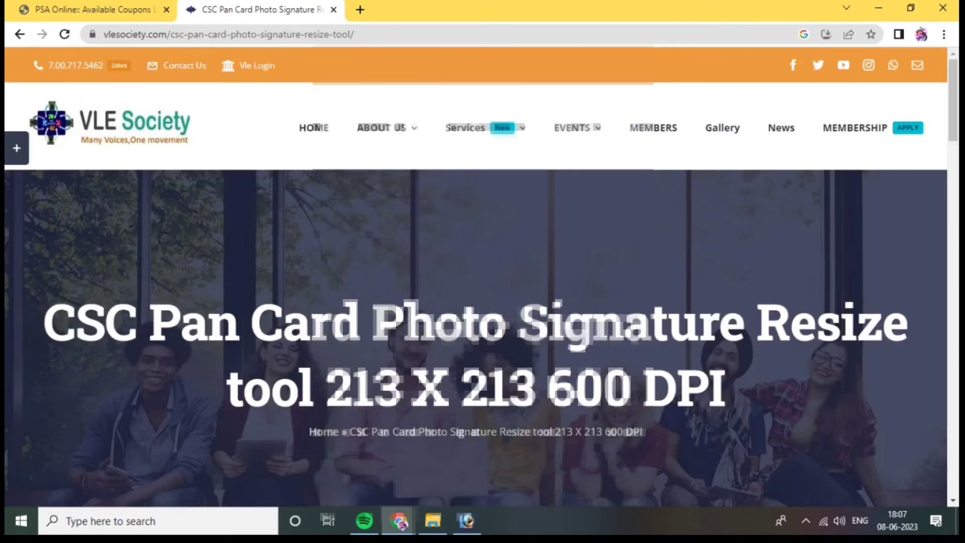
scroll(475, 276, "down", 9)
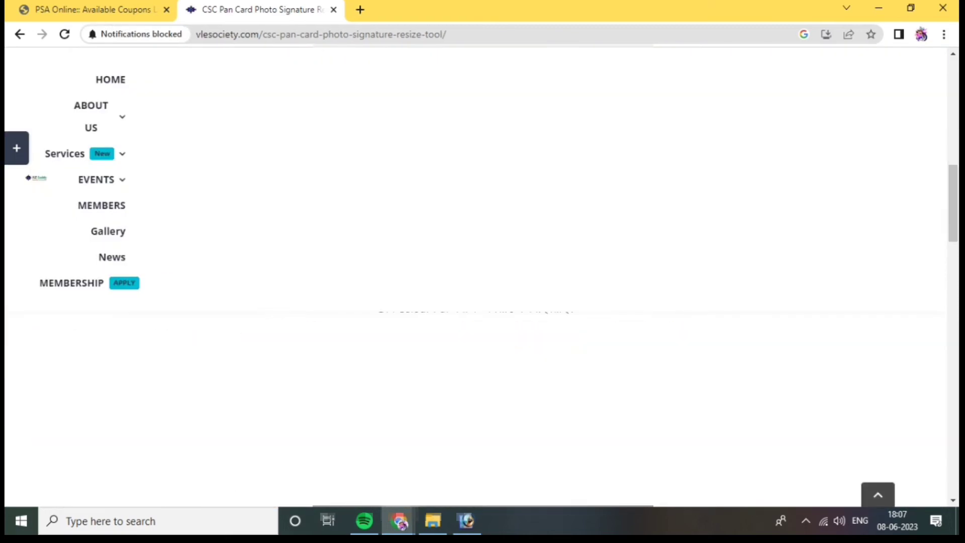
scroll(475, 276, "up", 1)
scroll(476, 276, "down", 2)
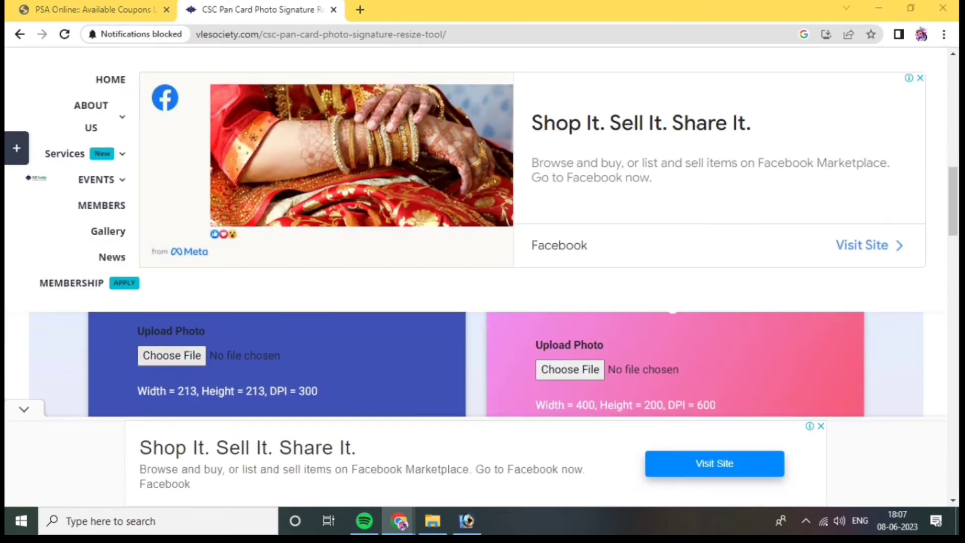
Choose photo.JPG from the applicant's Desktop folder as the upload for the 213 × 213, 300 DPI photo resizer
left_click(172, 356)
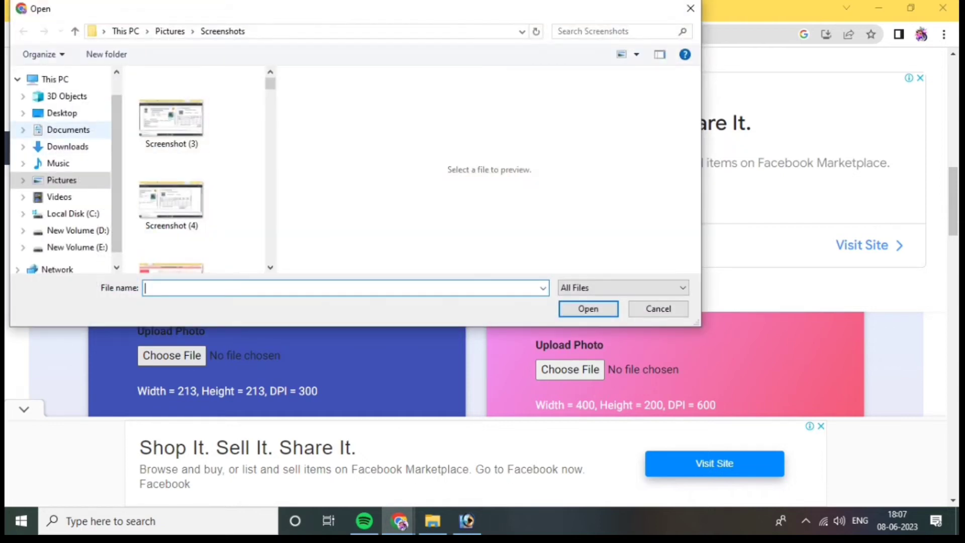
left_click(68, 147)
scroll(196, 171, "down", 10)
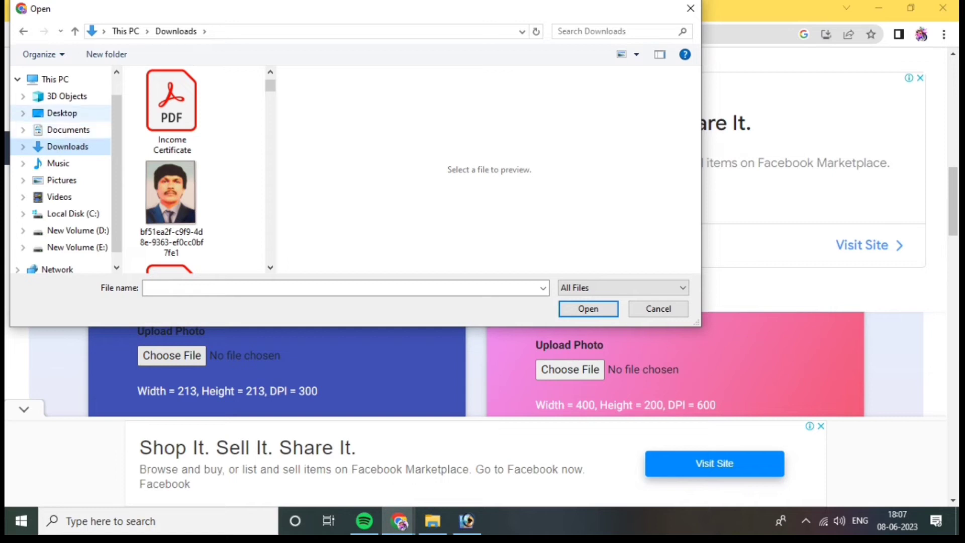
left_click(62, 113)
scroll(196, 171, "down", 5)
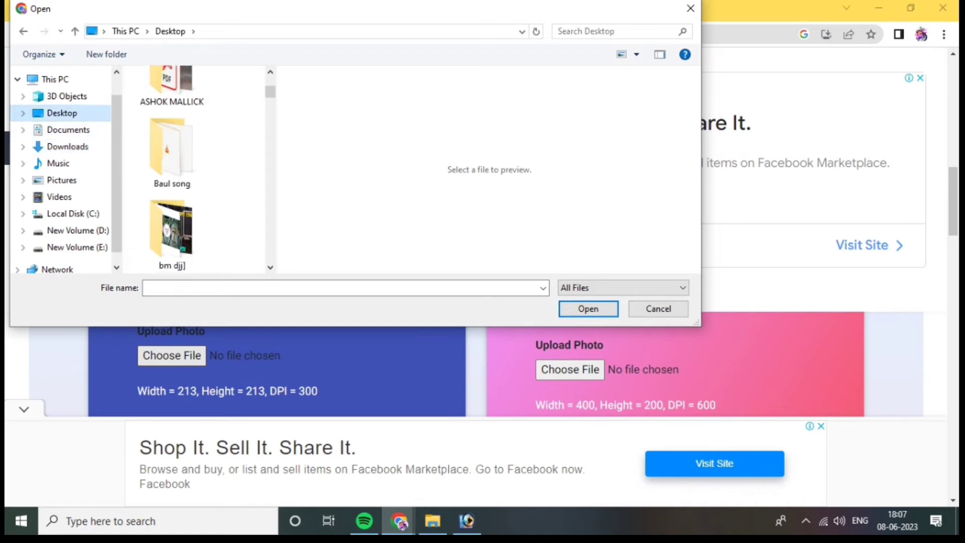
left_click_drag(277, 151, 652, 150)
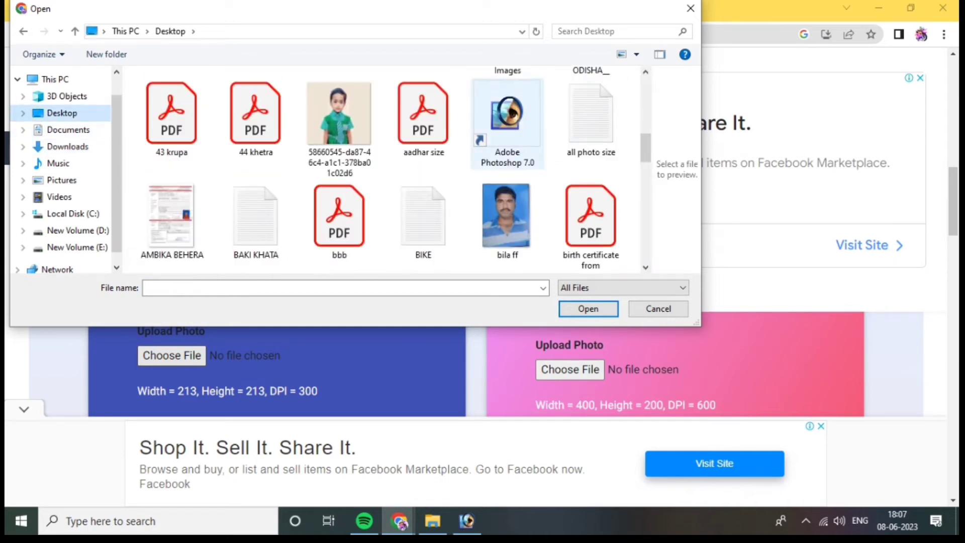
scroll(508, 113, "down", 7)
left_click(339, 108)
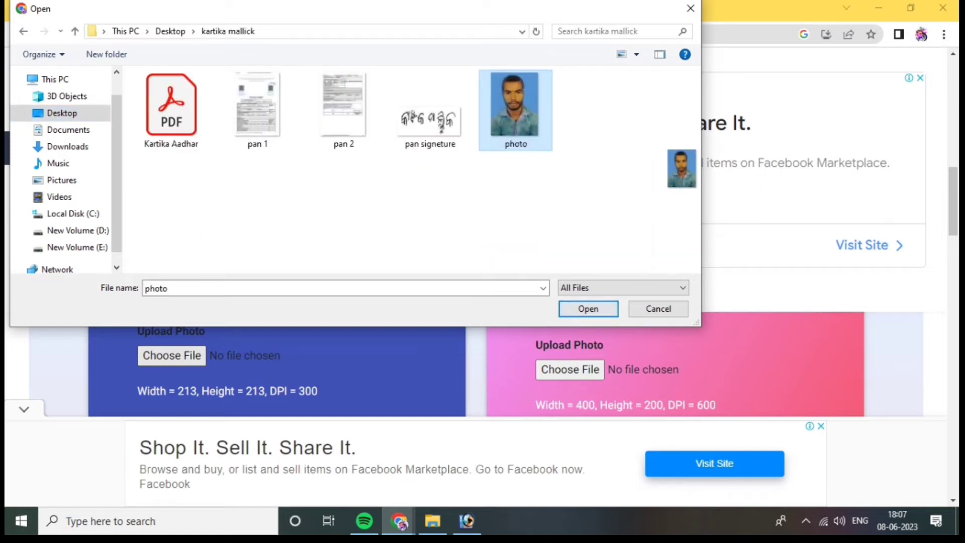
left_click(587, 309)
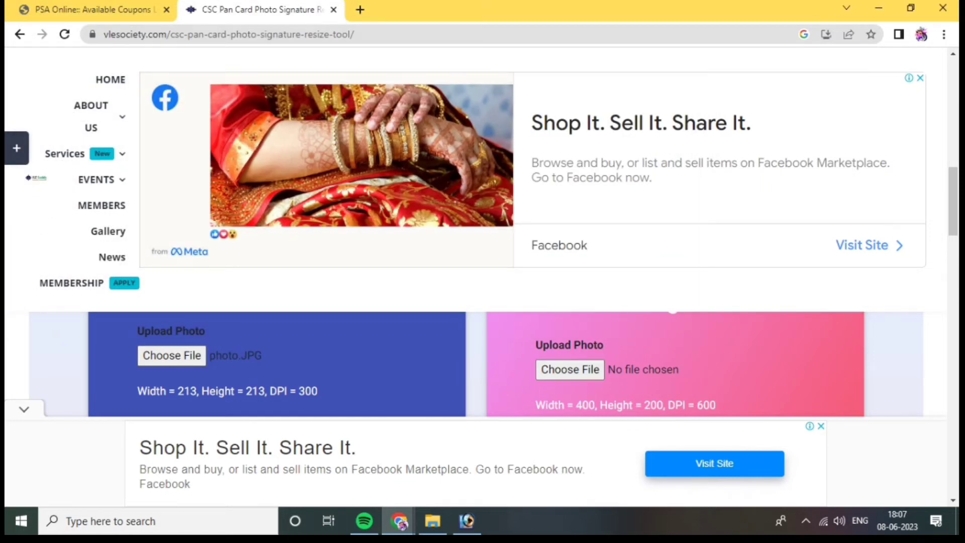
Download the applicant's photo resized to 213 × 213 at 300 DPI
scroll(481, 364, "down", 1)
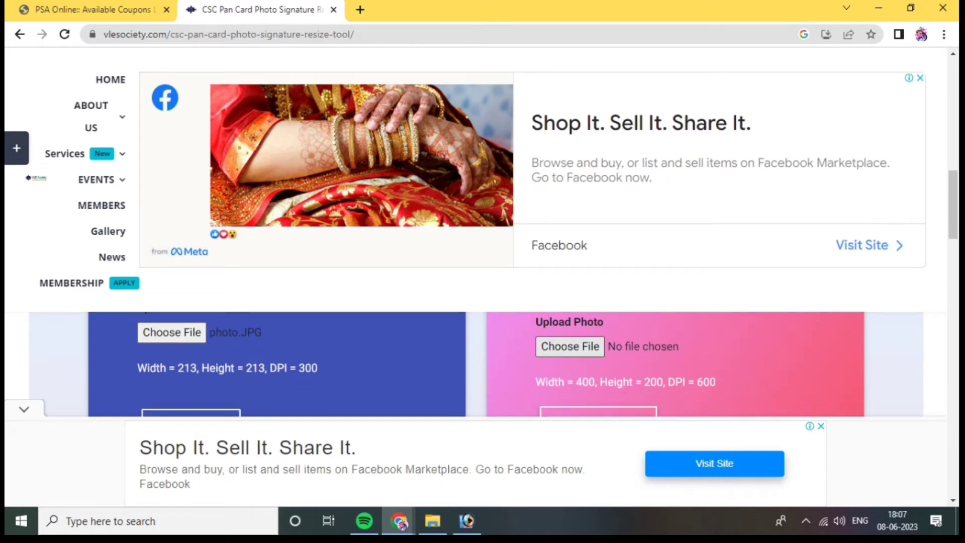
scroll(481, 364, "down", 2)
scroll(481, 364, "up", 2)
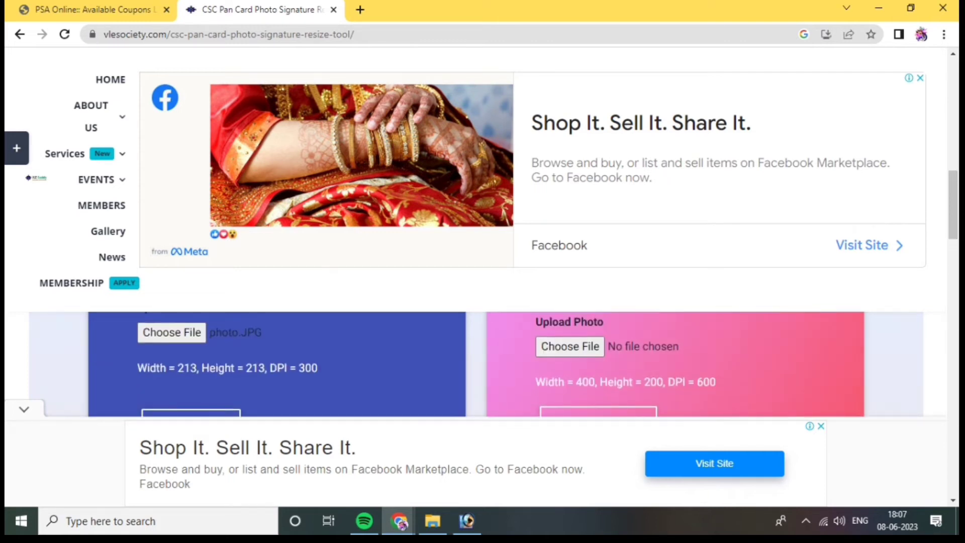
scroll(481, 364, "down", 2)
scroll(570, 369, "up", 2)
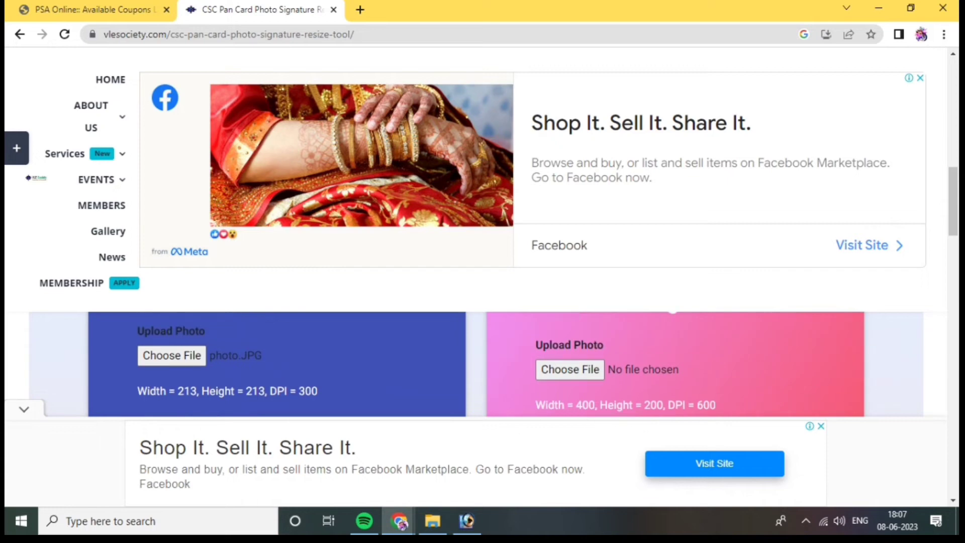
left_click(569, 369)
left_click(588, 309)
scroll(481, 364, "down", 3)
scroll(481, 363, "up", 2)
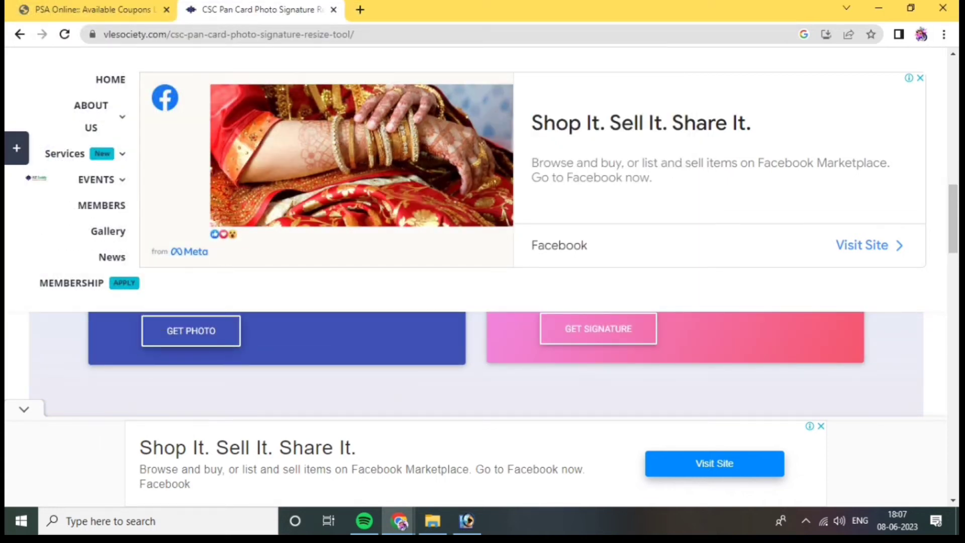
left_click(191, 330)
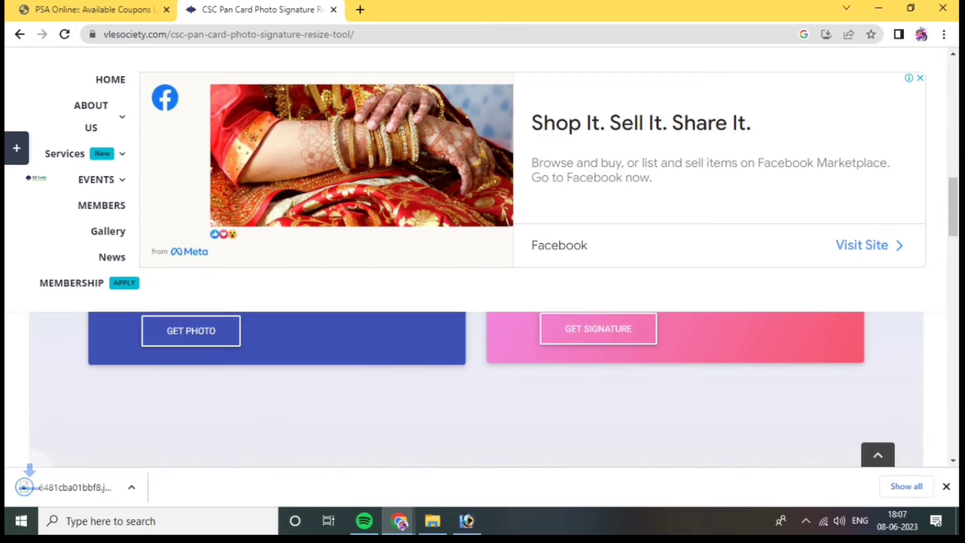
Upload the "pan signeture" image to the signature resizer and download it resized to 400 × 200 at 600 DPI
scroll(481, 364, "up", 2)
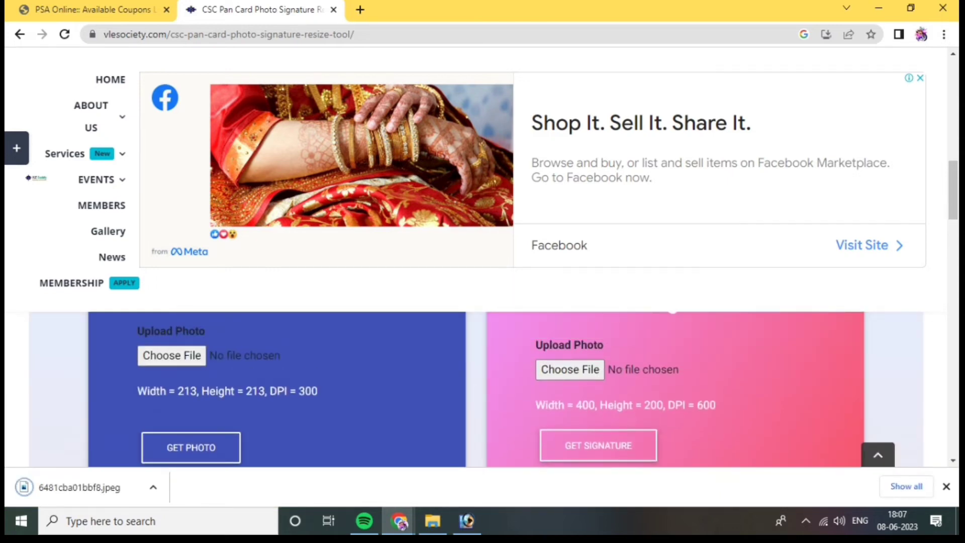
left_click(570, 369)
left_click(430, 111)
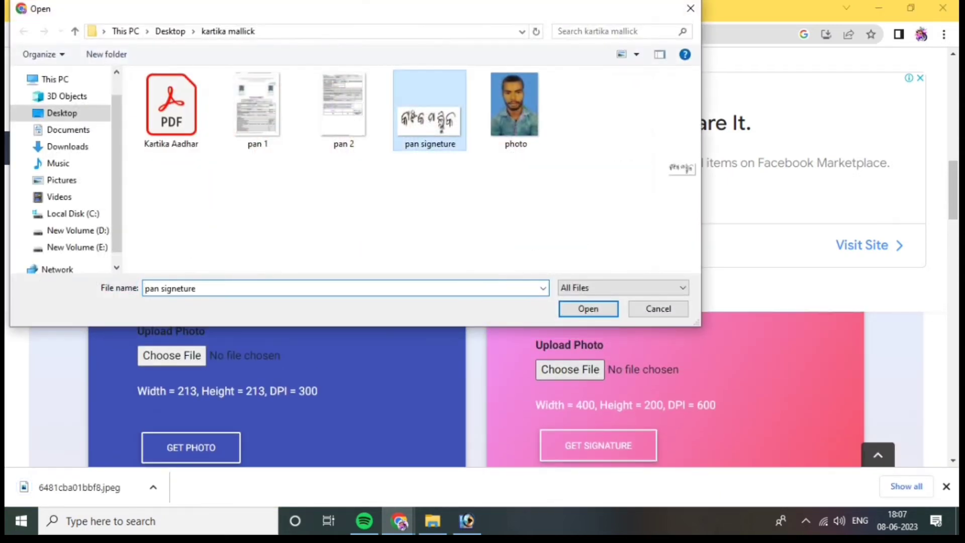
left_click(588, 309)
scroll(475, 389, "down", 1)
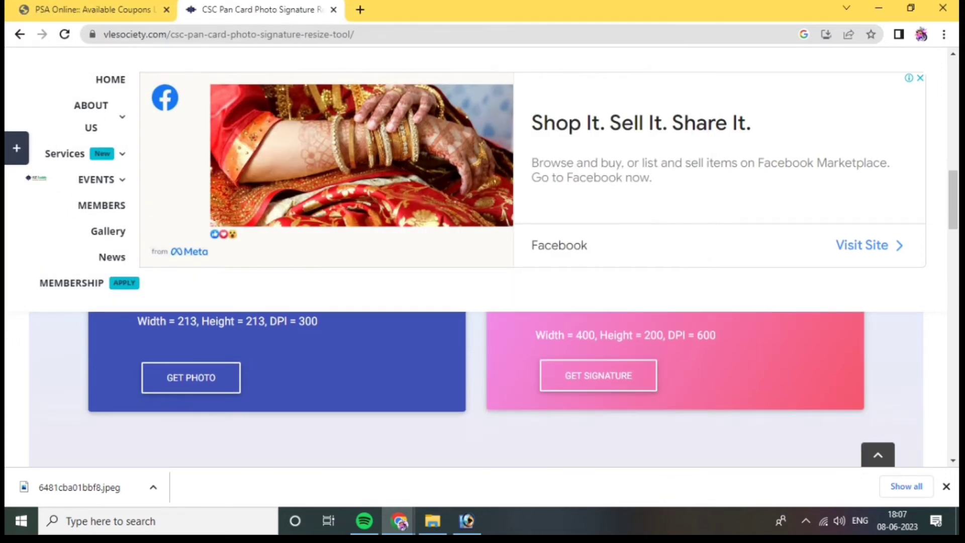
left_click(598, 376)
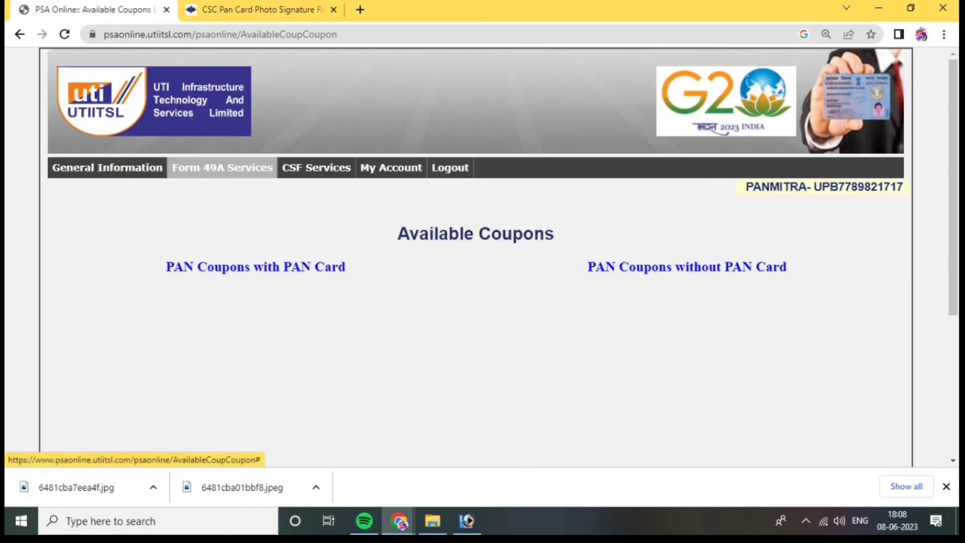
Open the Form 49A document upload page and go to the applicant's entry below the scanning specification
left_click(223, 167)
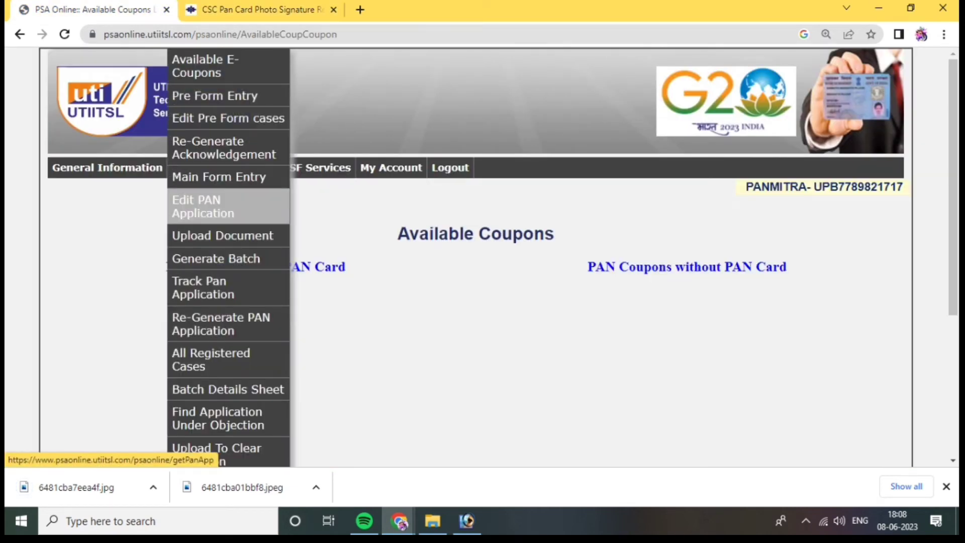
left_click(223, 236)
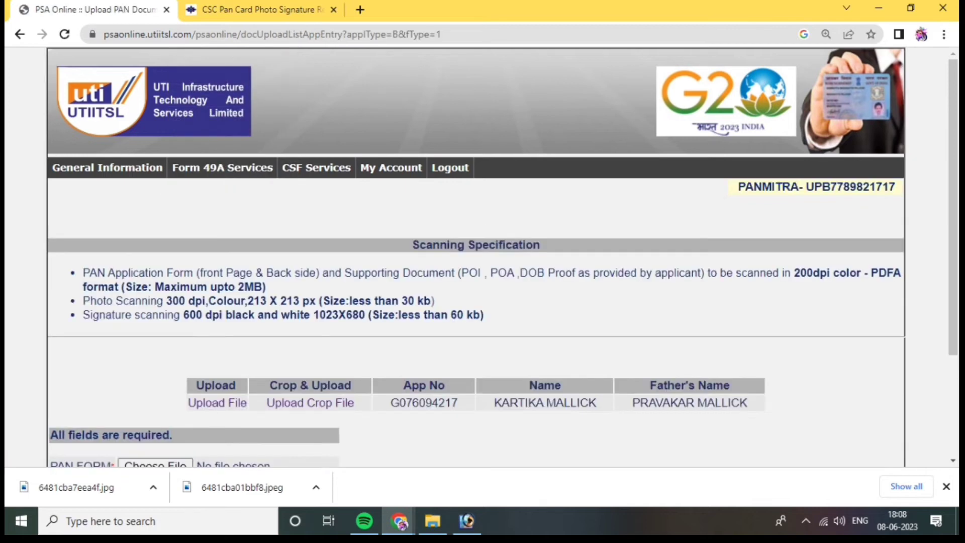
scroll(477, 257, "down", 2)
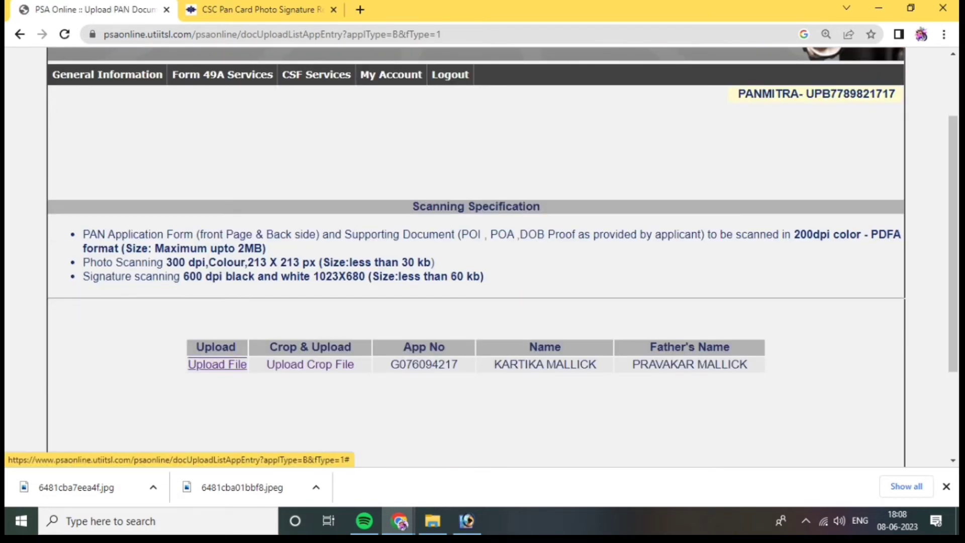
Open the JPG to PDF converter at jpg2pdf.com and add the resized photo 6481cba01bbf8.jpeg and signature 6481cba7eea4f.jpg
left_click(360, 10)
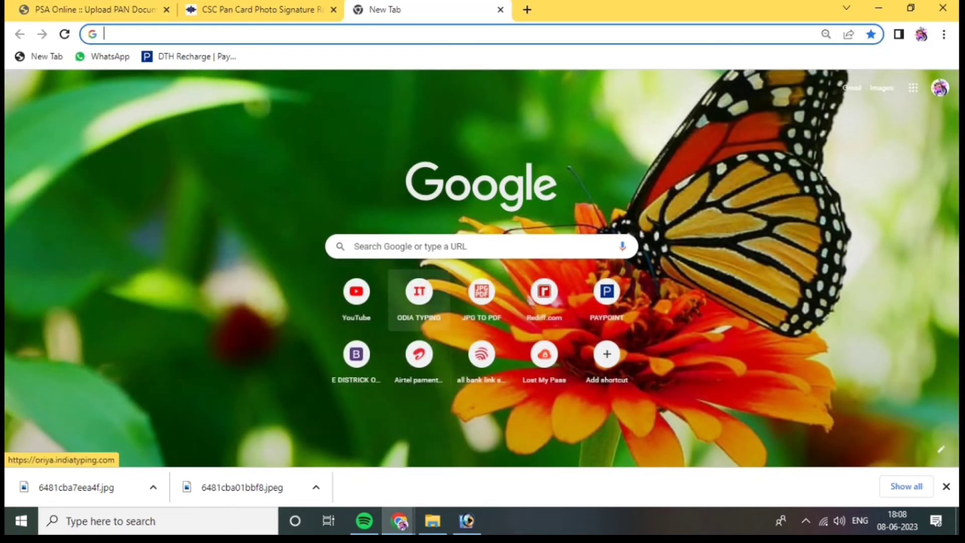
left_click(482, 292)
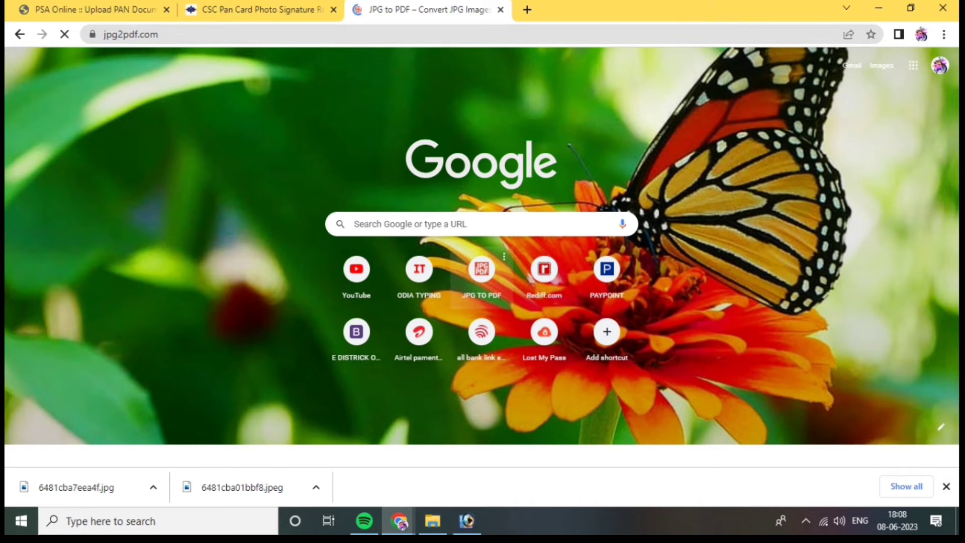
scroll(481, 291, "down", 2)
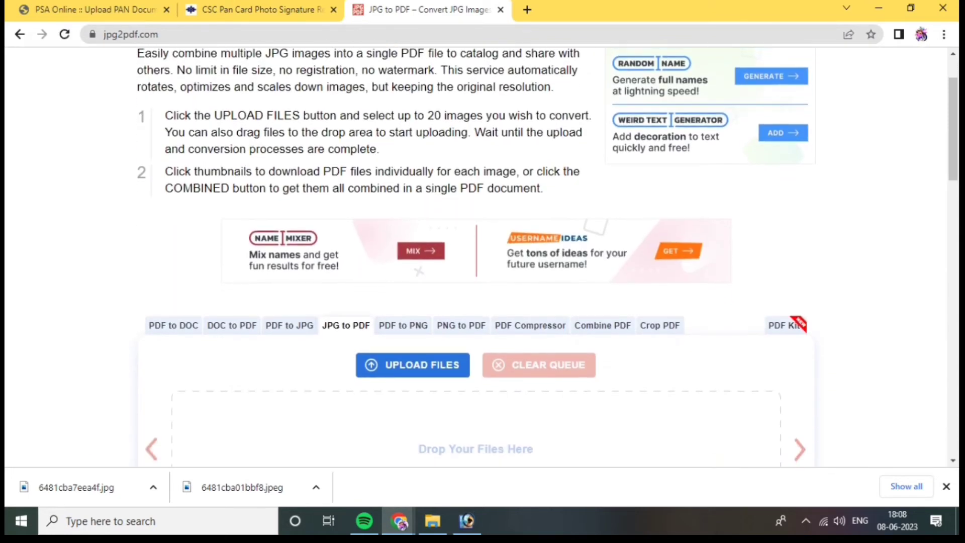
scroll(548, 250, "down", 1)
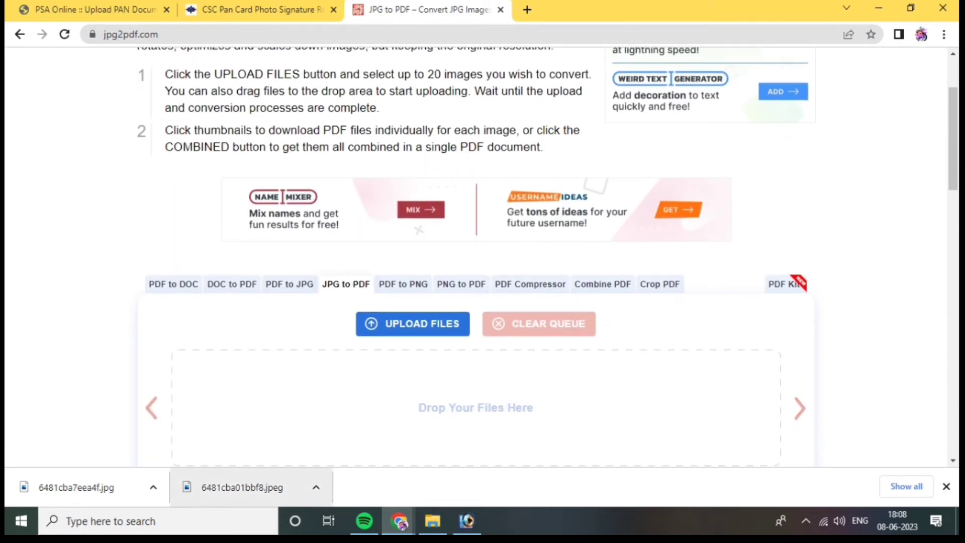
left_click_drag(241, 487, 306, 404)
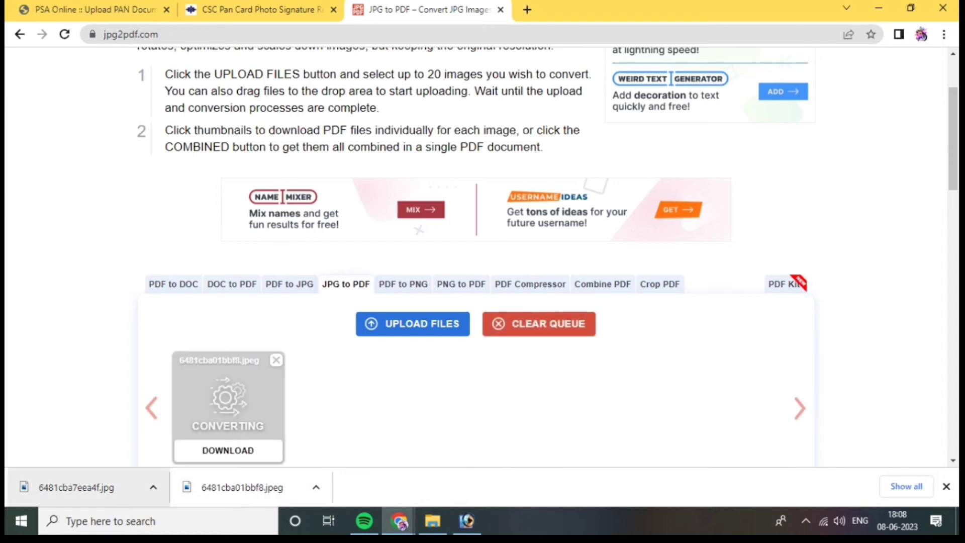
left_click_drag(76, 487, 354, 418)
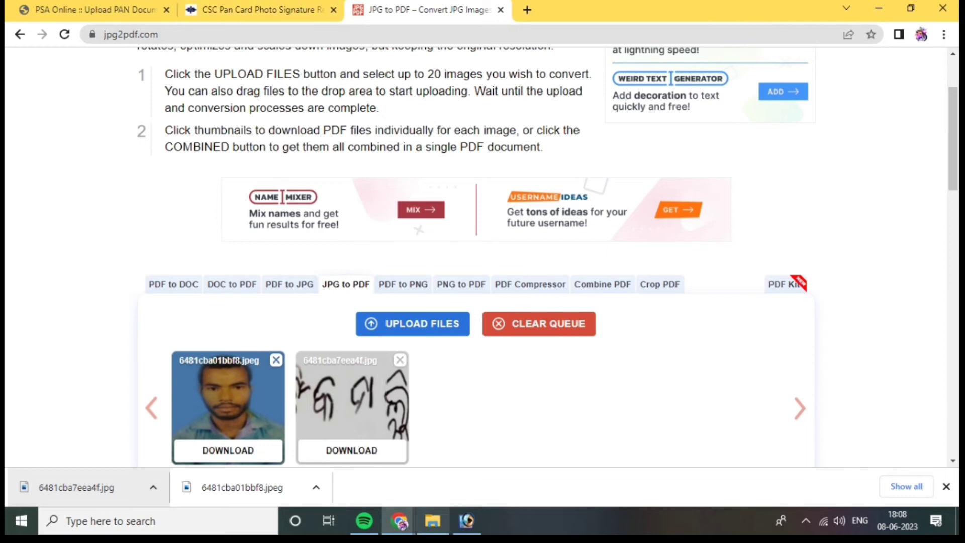
Add pan 1, pan 2 and the applicant's Aadhaar PDF from the applicant's folder to the conversion queue
left_click(432, 520)
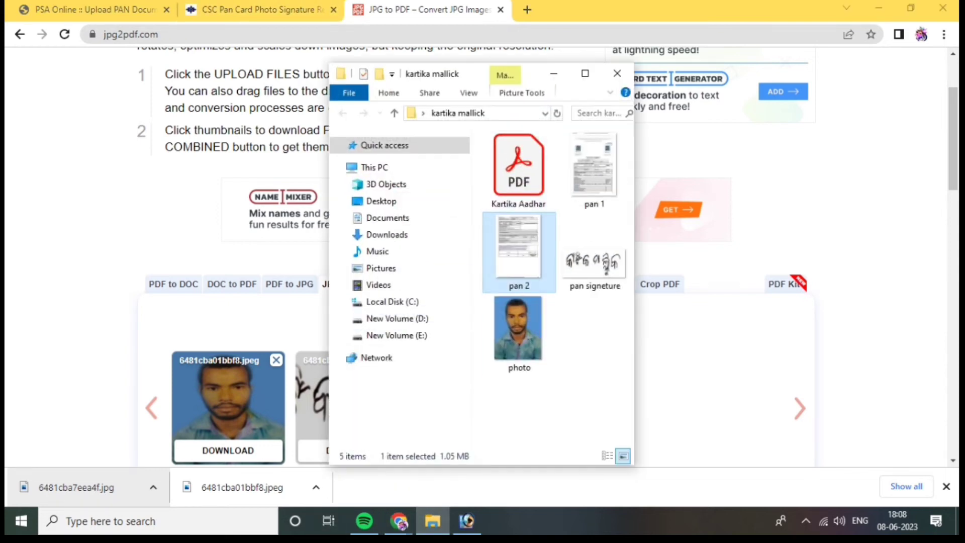
left_click_drag(467, 74, 648, 75)
left_click_drag(775, 191, 465, 407)
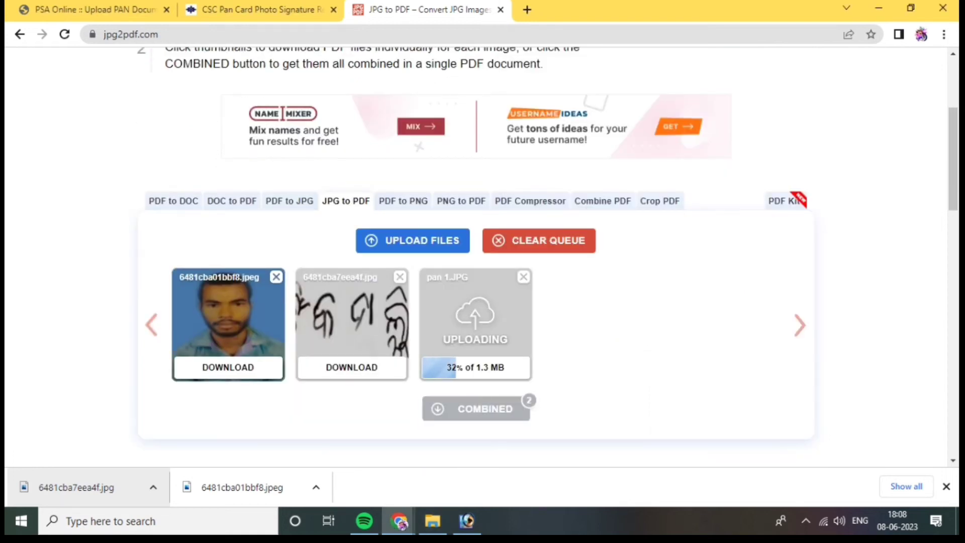
left_click(432, 520)
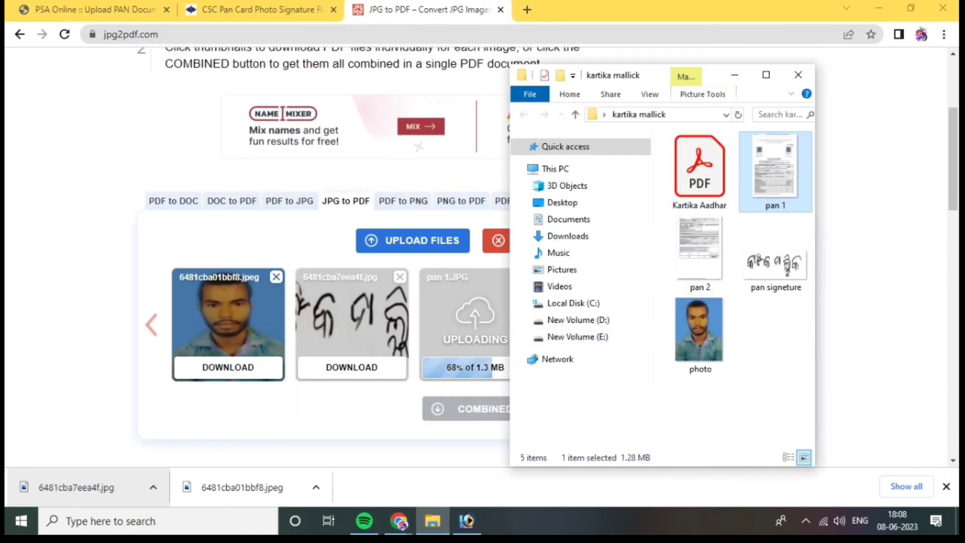
left_click_drag(699, 251, 330, 392)
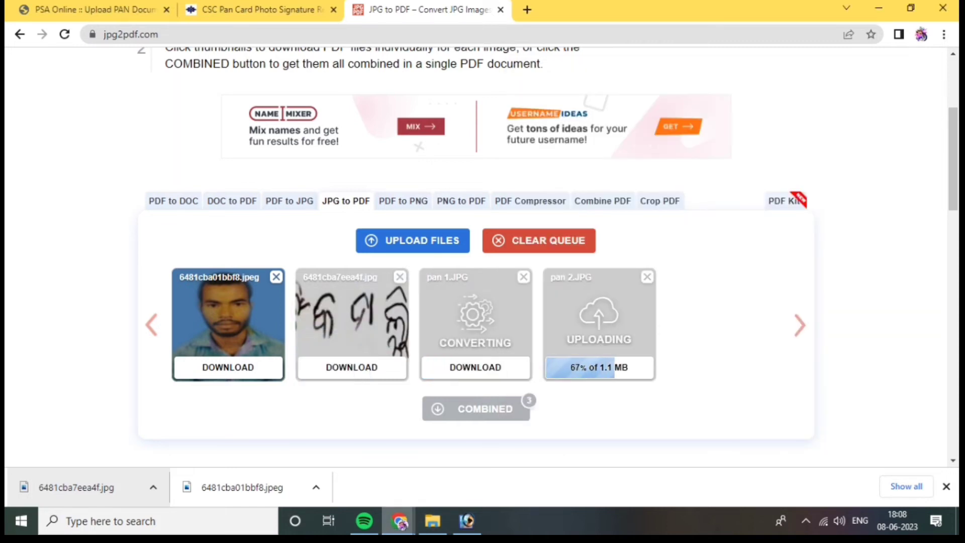
left_click(432, 521)
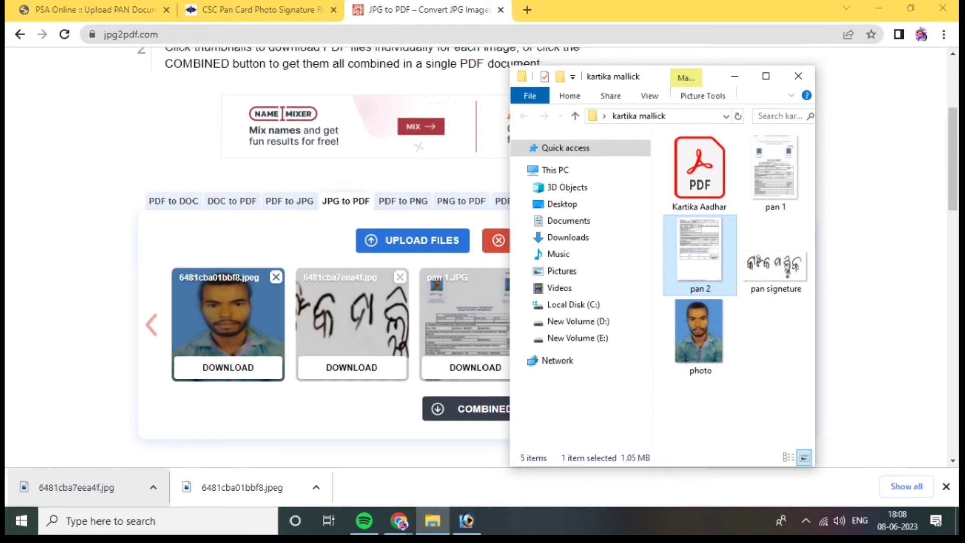
left_click_drag(699, 169, 453, 352)
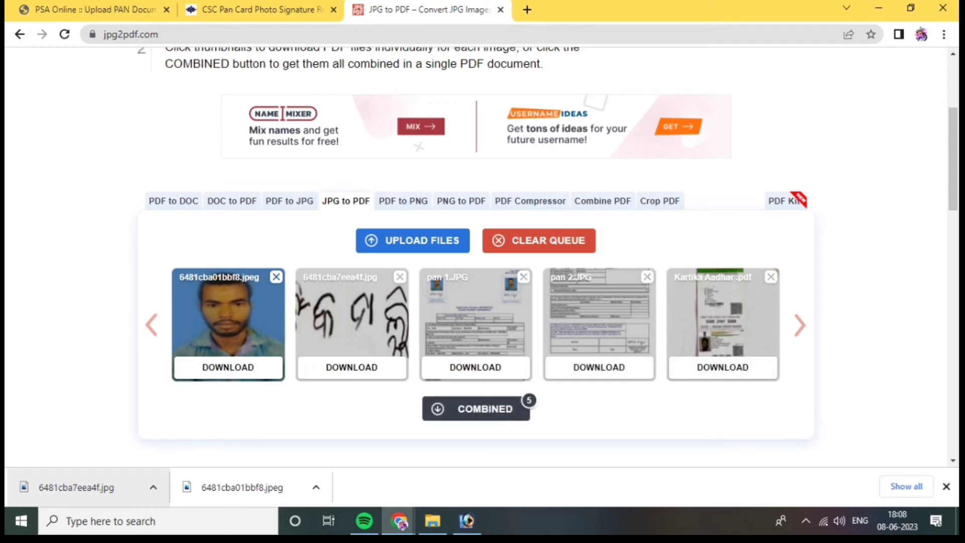
Reorder the queue to pan 1, pan 2, Aadhaar, photo and signature, and download the combined PDF
left_click_drag(476, 322, 231, 322)
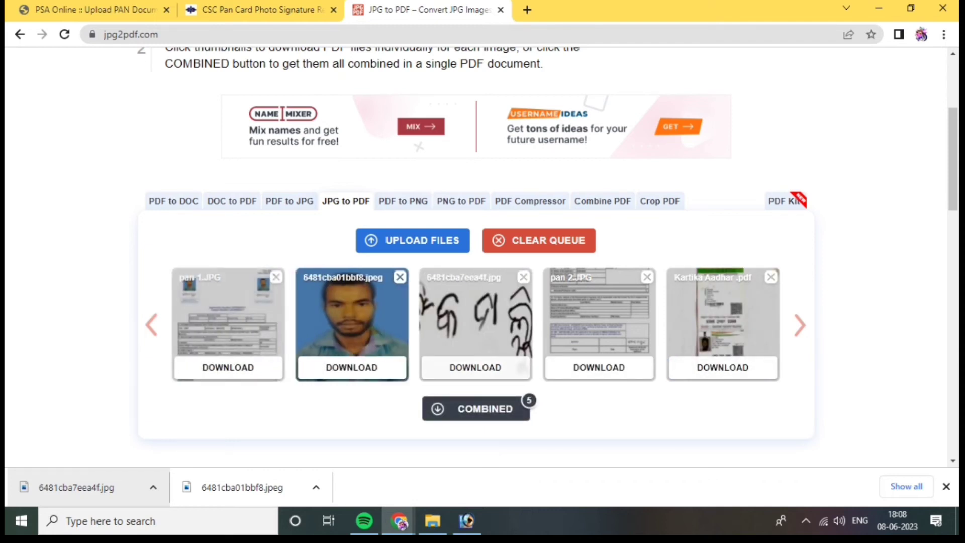
left_click_drag(599, 322, 348, 322)
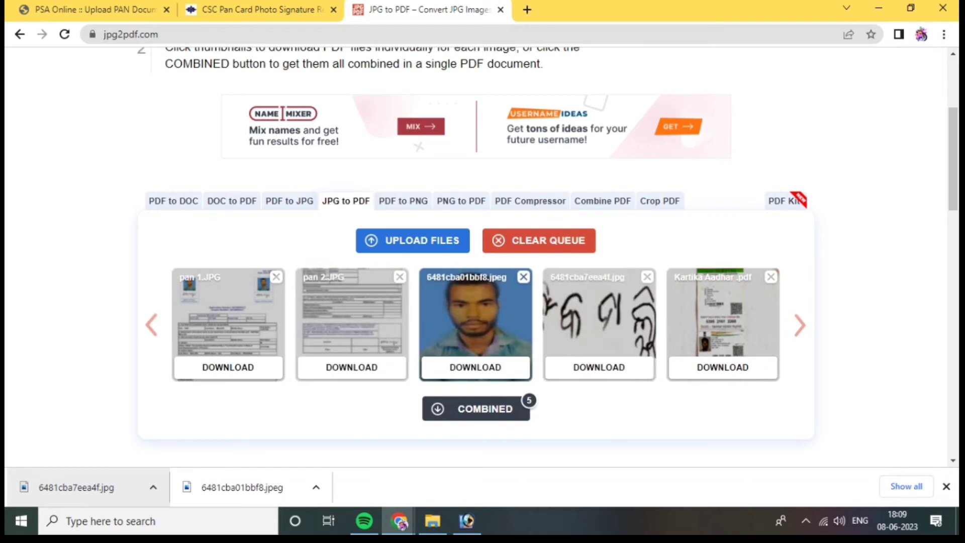
left_click_drag(723, 322, 475, 322)
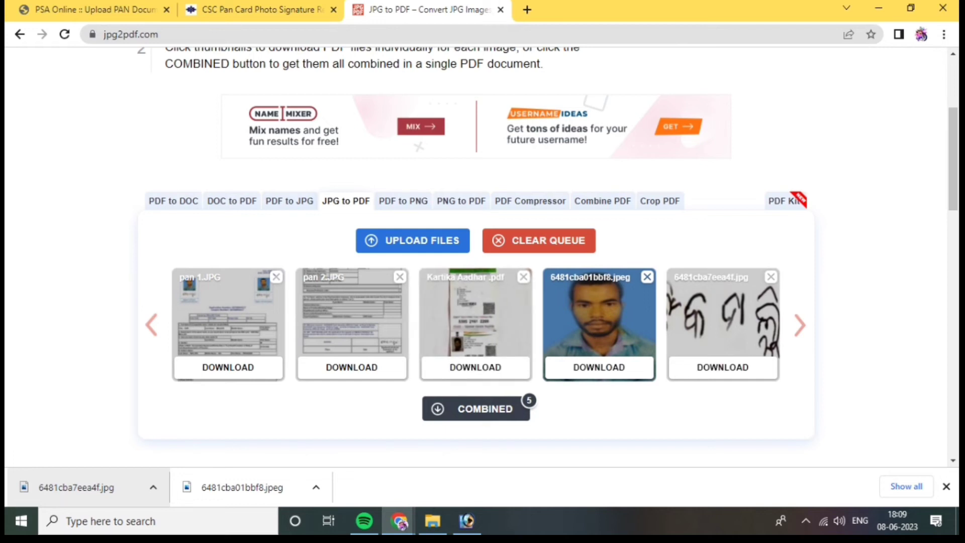
scroll(481, 257, "down", 1)
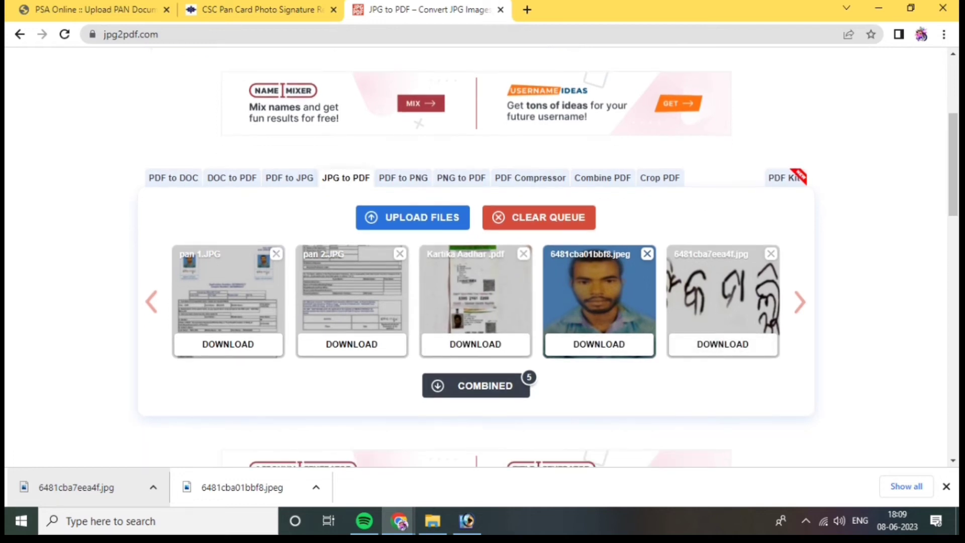
left_click(476, 385)
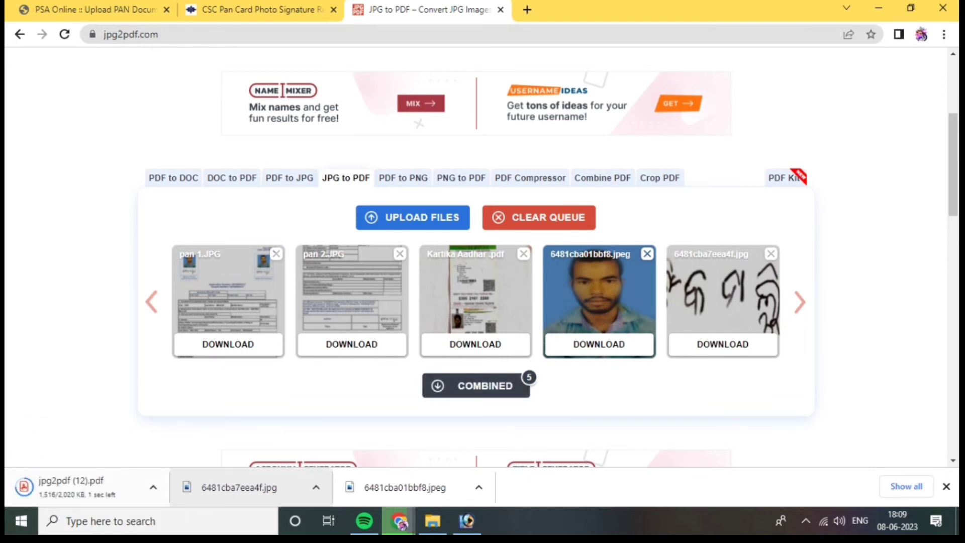
Open the applicant's file upload on the PSA portal and try to attach jpg2pdf (12).pdf as the PAN form
left_click(108, 10)
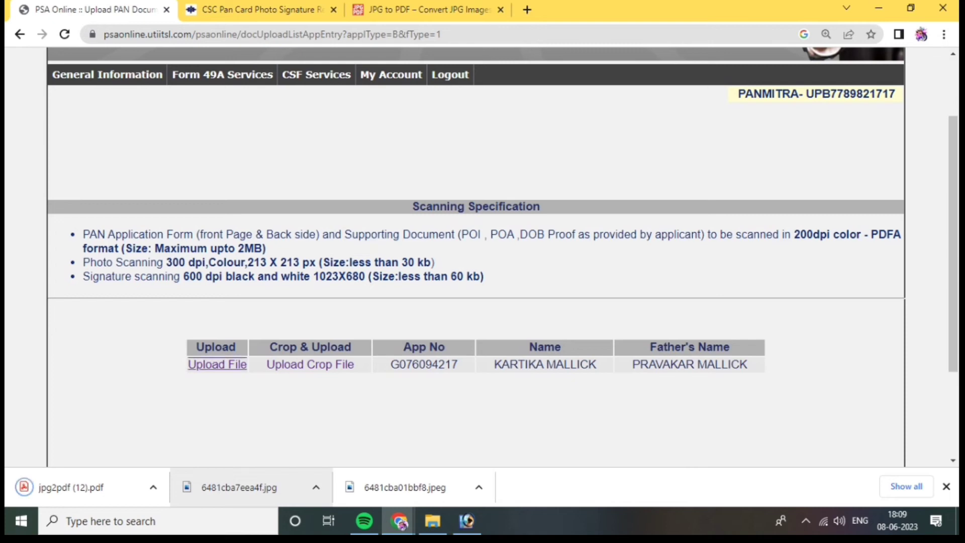
left_click(217, 364)
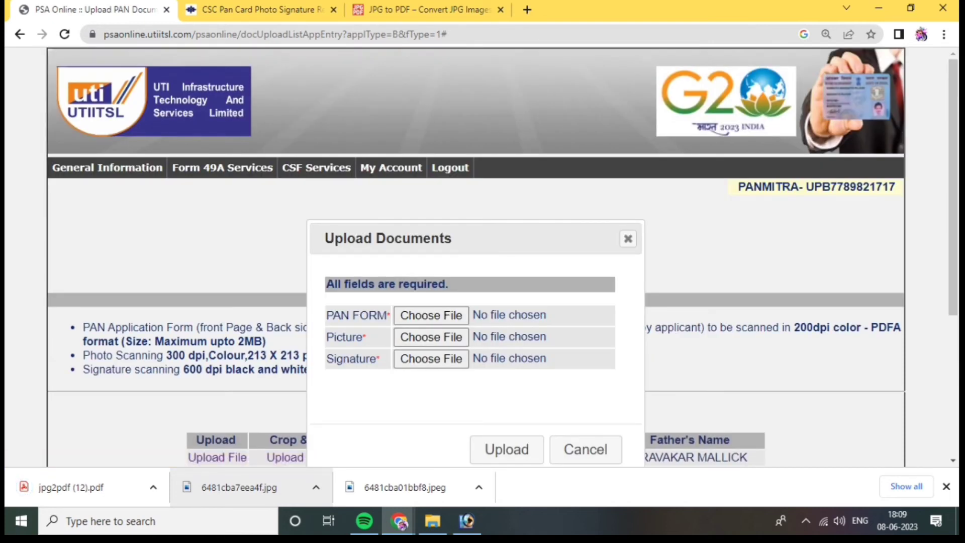
left_click(431, 315)
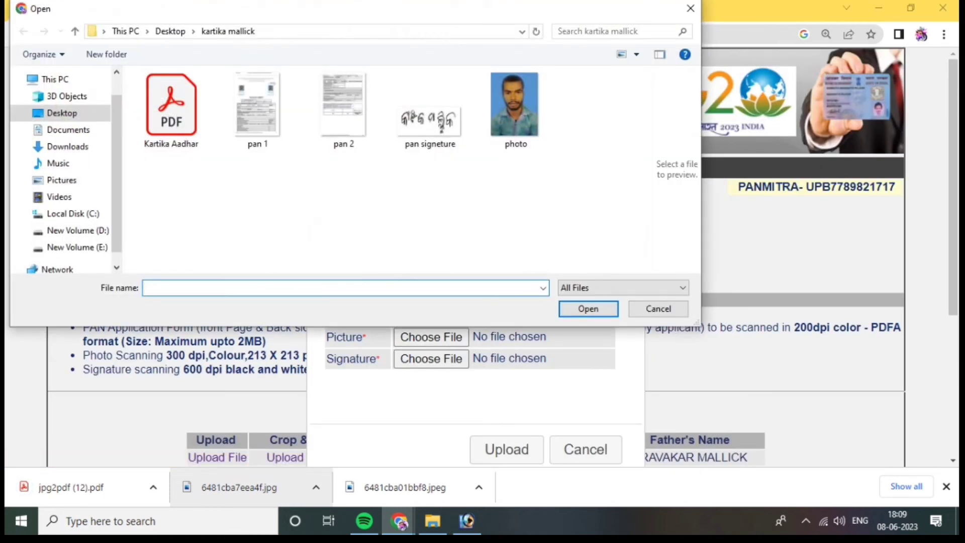
key("Escape")
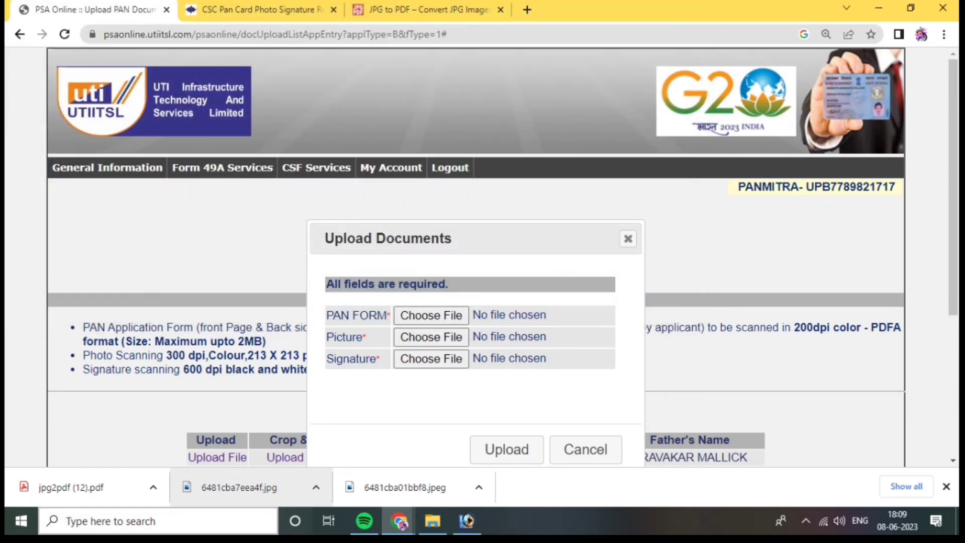
left_click_drag(70, 487, 409, 314)
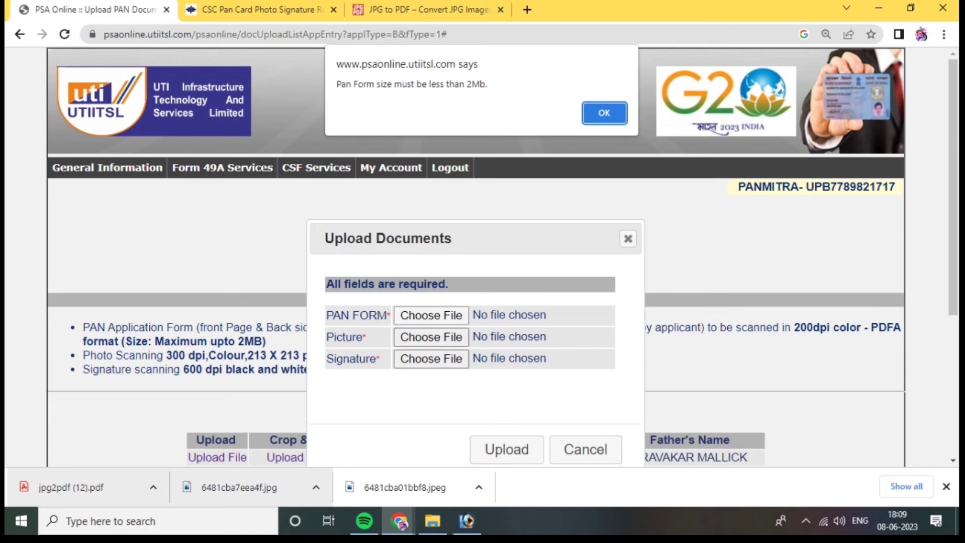
left_click(604, 112)
Search Google for "pdf to pdf 2 mb", open 11zon's Compress PDF to 2MB tool, and compress and download jpg2pdf (12).pdf
left_click(527, 9)
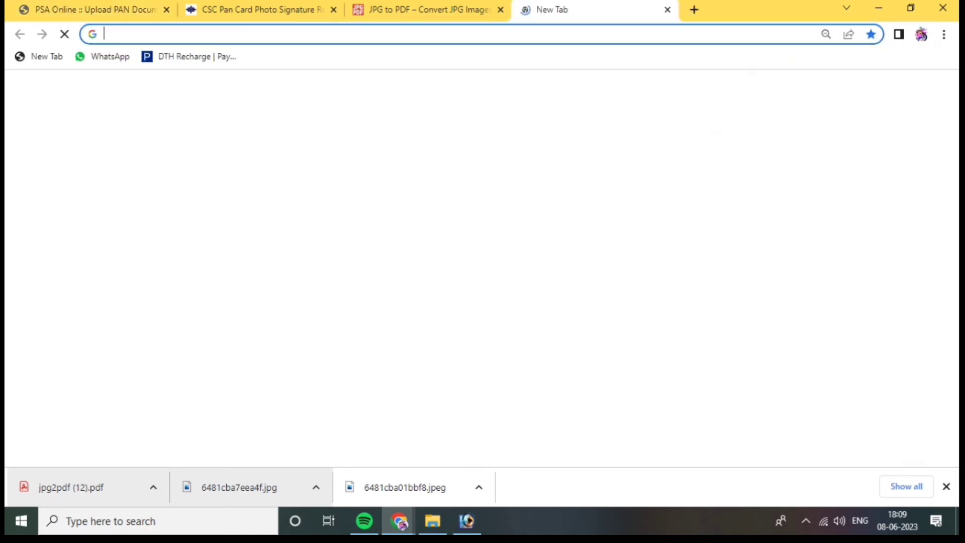
left_click(479, 247)
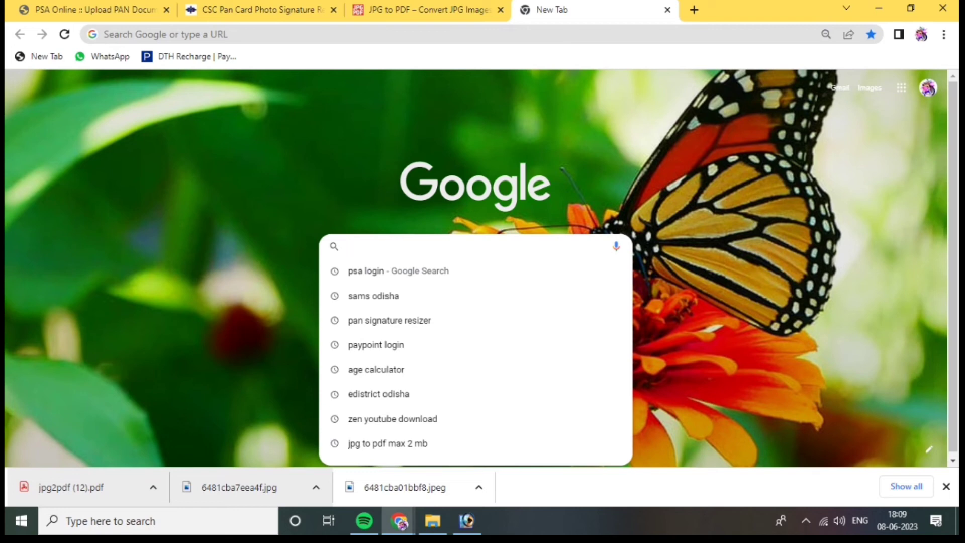
type("pdf to pdf 2 mb")
key("Return")
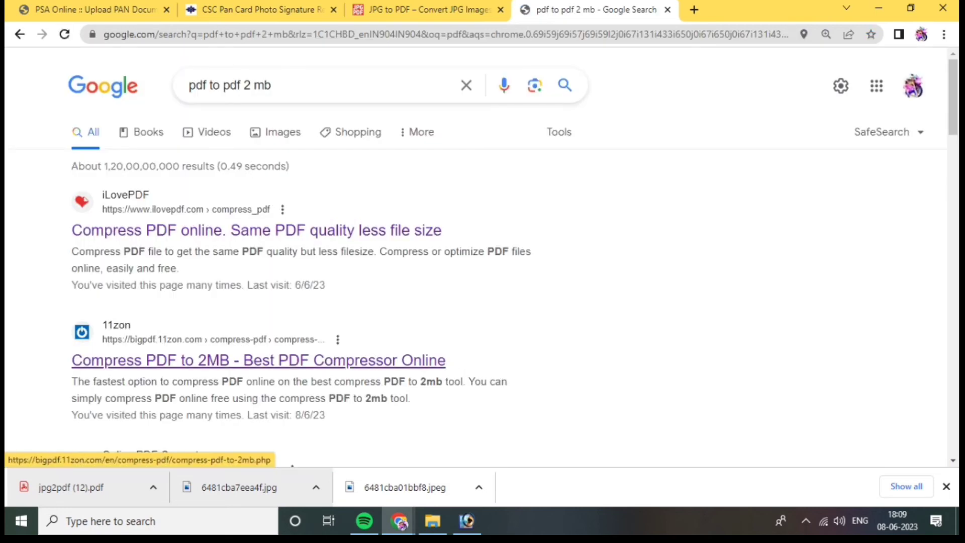
left_click(258, 360)
left_click_drag(70, 487, 440, 279)
scroll(442, 282, "down", 1)
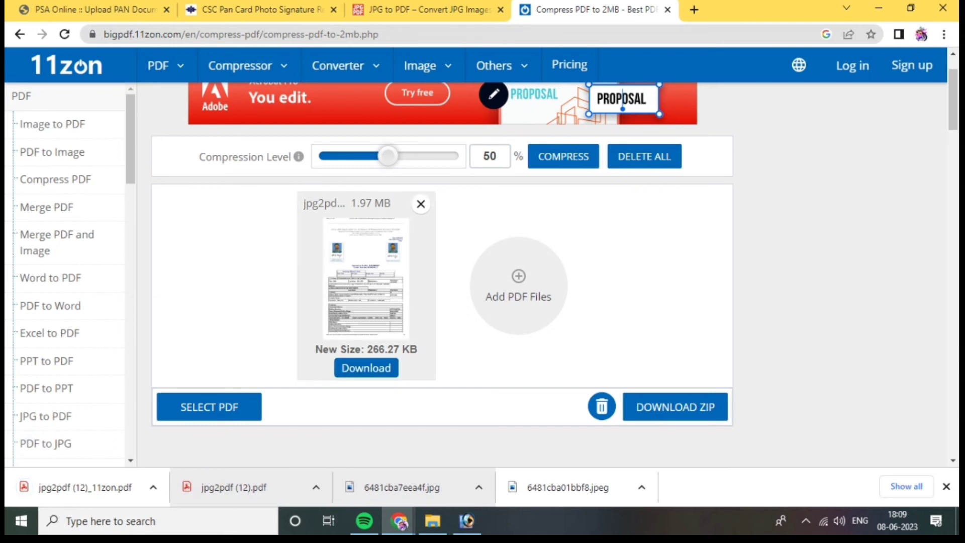
Attach jpg2pdf (12)_11zon.pdf as the PAN form and 6481cba01bbf8.jpeg from Downloads as the picture on the PSA portal
left_click(91, 10)
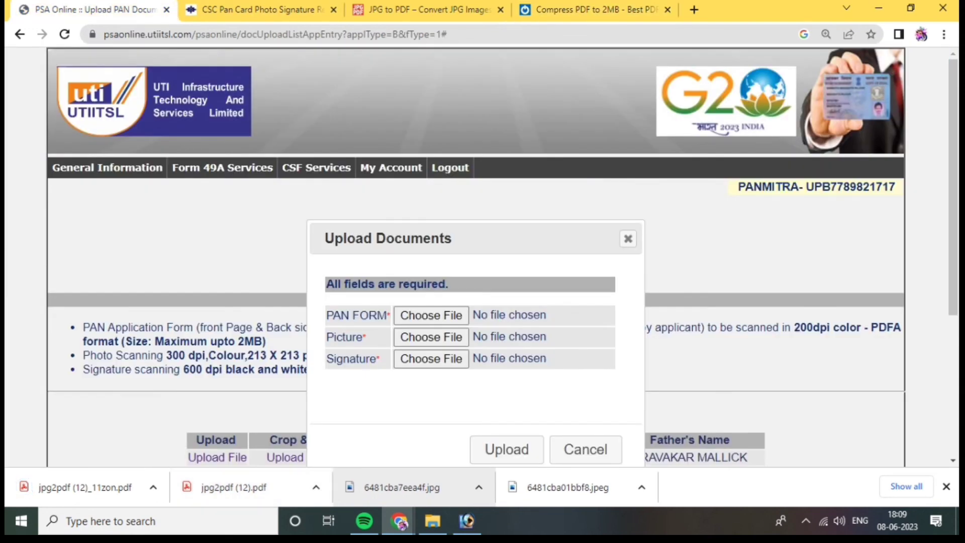
left_click_drag(86, 487, 397, 317)
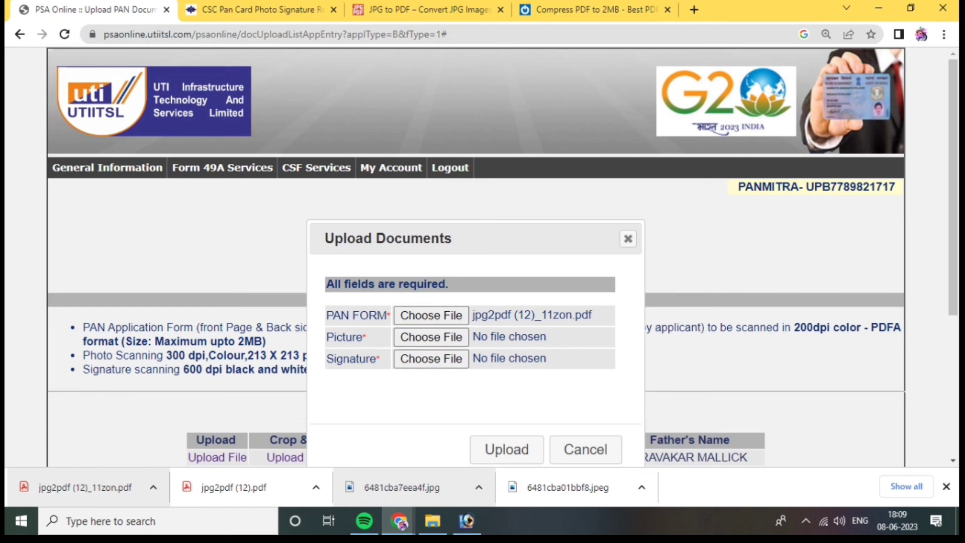
left_click(431, 337)
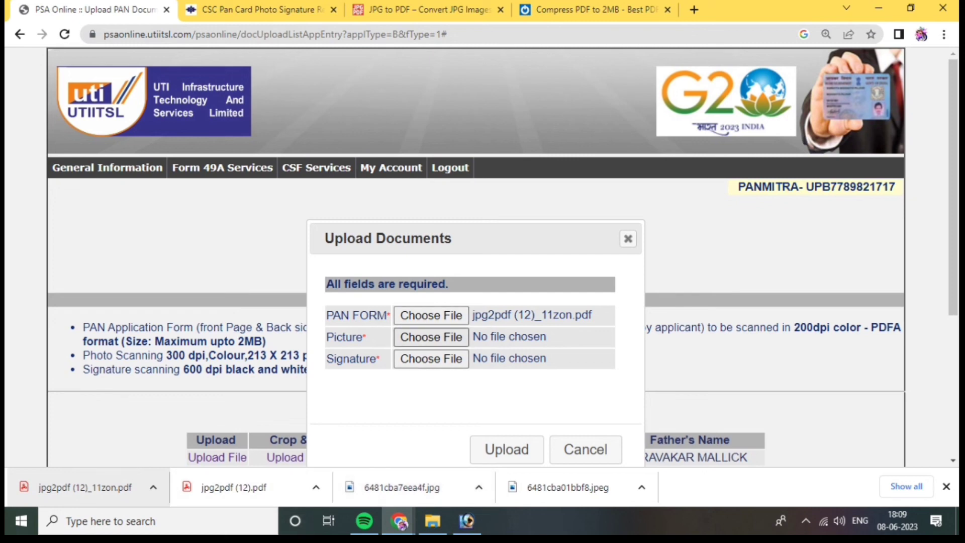
scroll(382, 171, "down", 3)
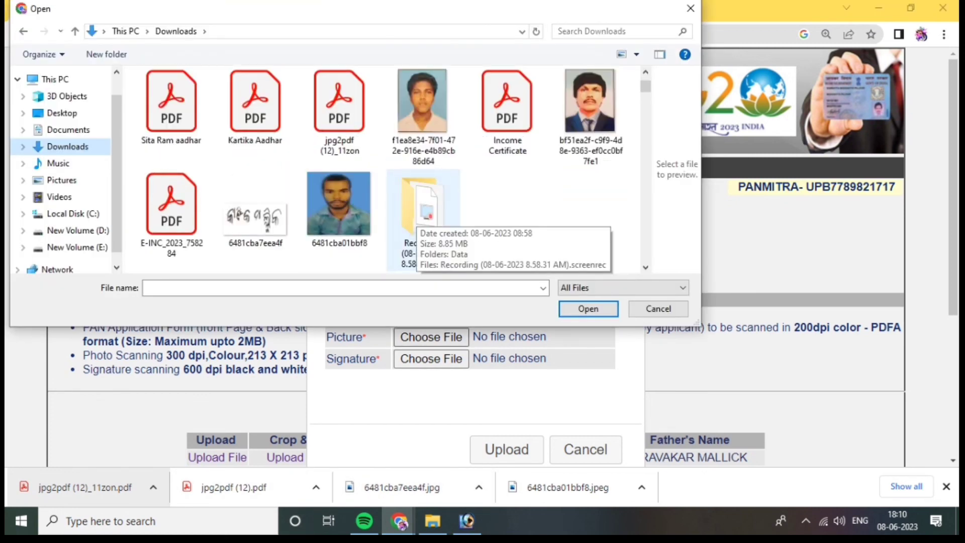
left_click(338, 204)
left_click(588, 308)
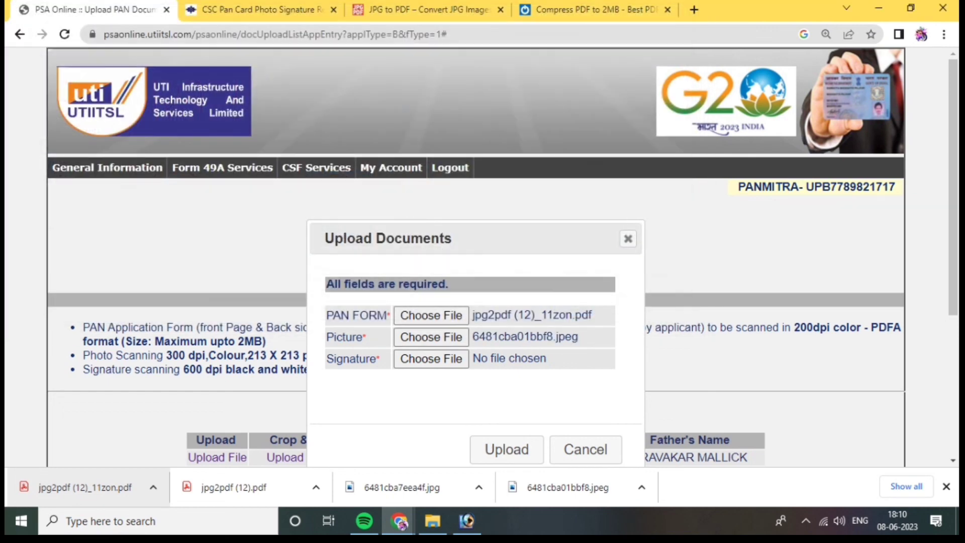
Attach 6481cba7eea4f.jpg from Downloads as the signature, upload the application's documents and dismiss the upload notice
left_click(431, 359)
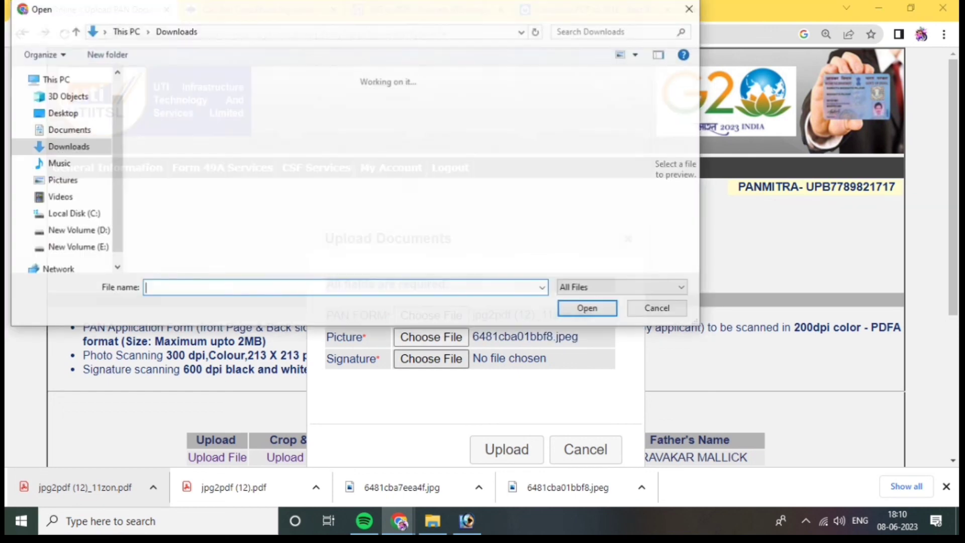
scroll(255, 190, "down", 3)
left_click(255, 191)
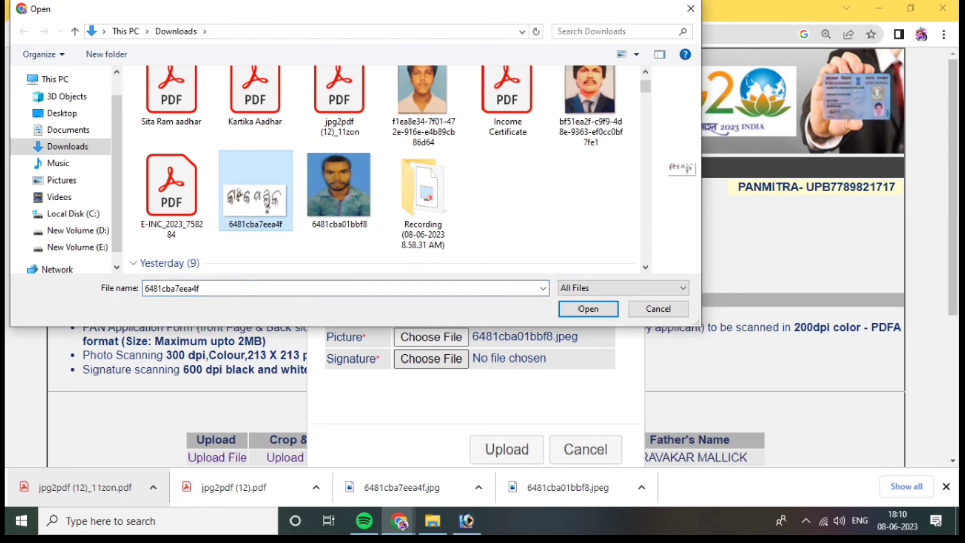
left_click(588, 309)
scroll(482, 251, "down", 2)
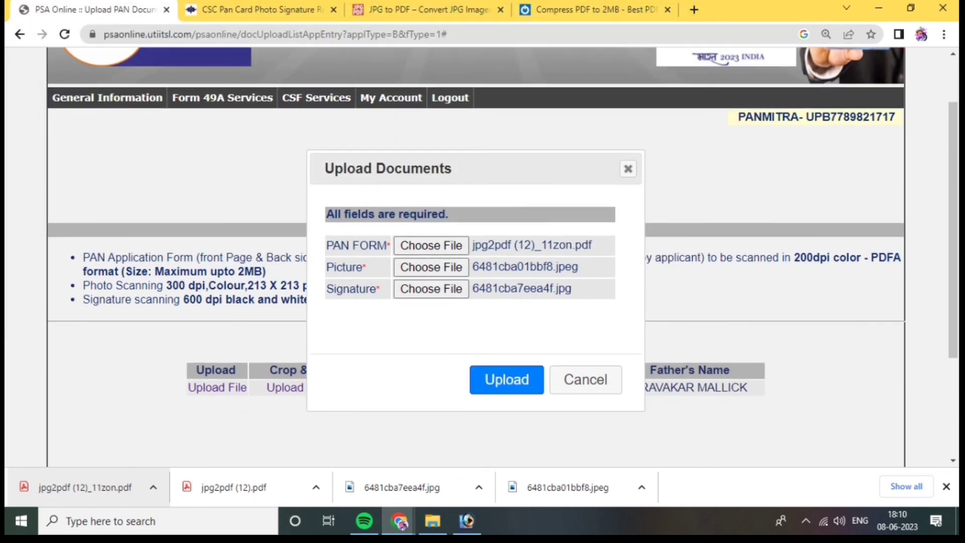
left_click(506, 380)
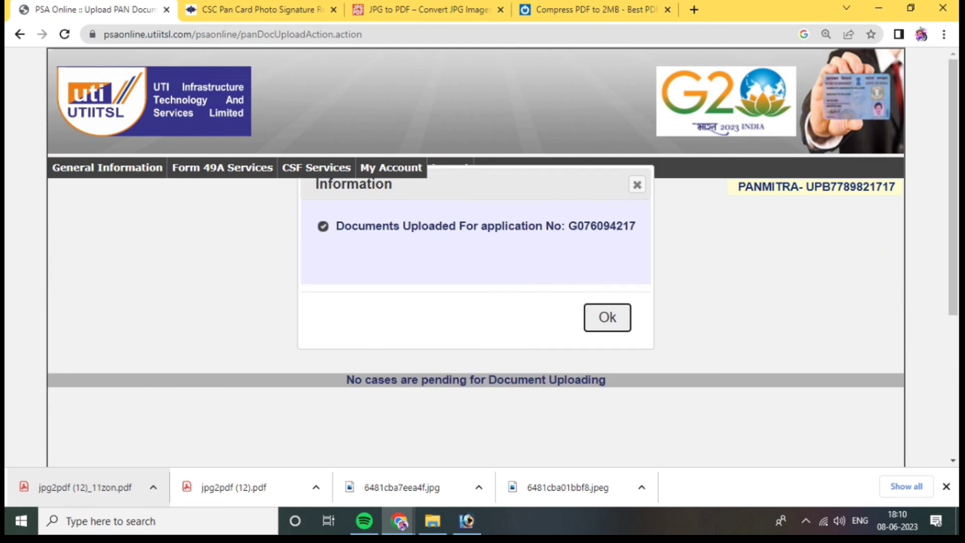
left_click(607, 317)
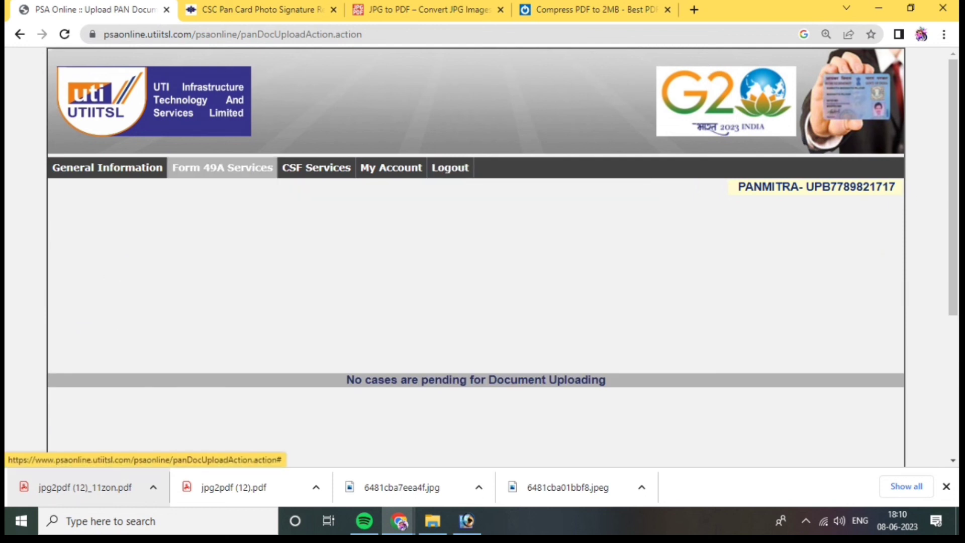
Generate a Form 49A batch with all listed applications selected, submit it and look over the batch acknowledgement
mouse_move(222, 169)
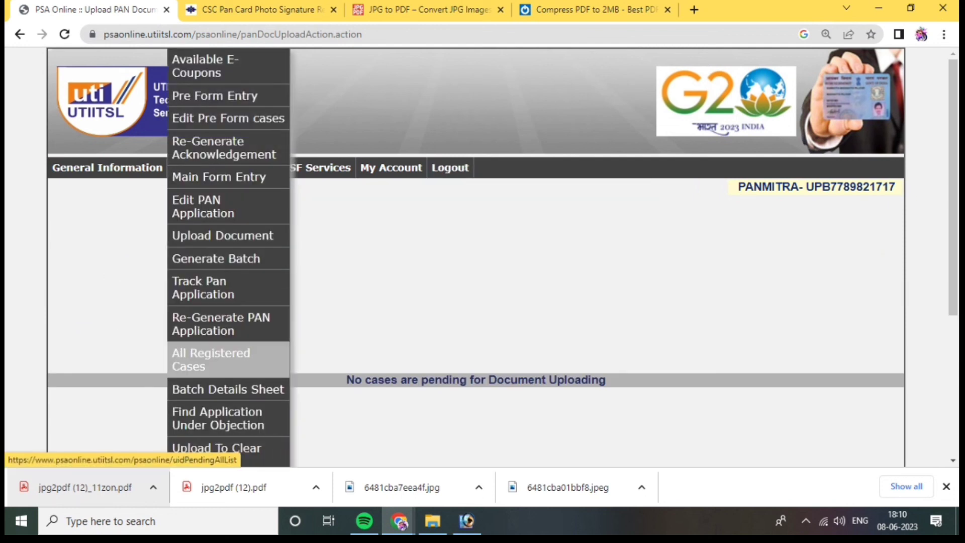
scroll(229, 359, "down", 4)
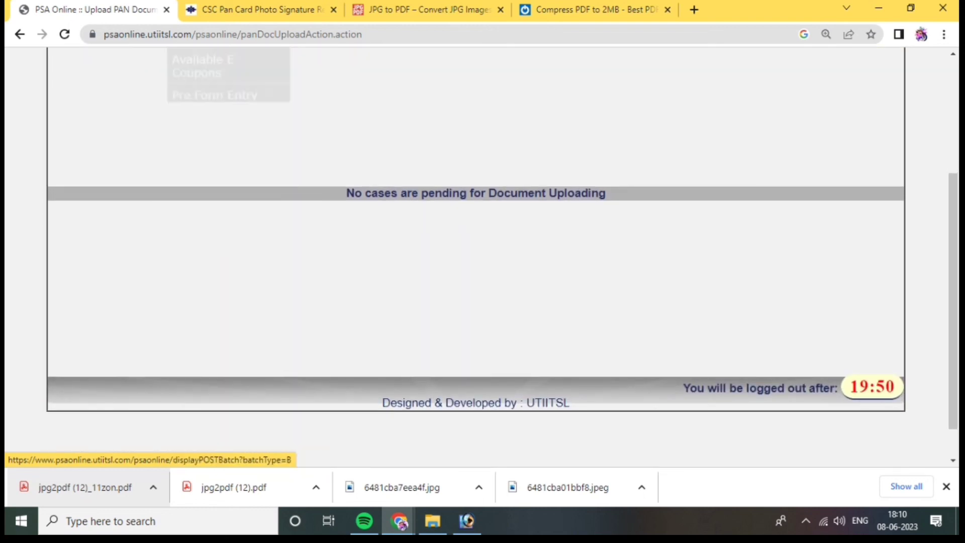
scroll(229, 237, "up", 1)
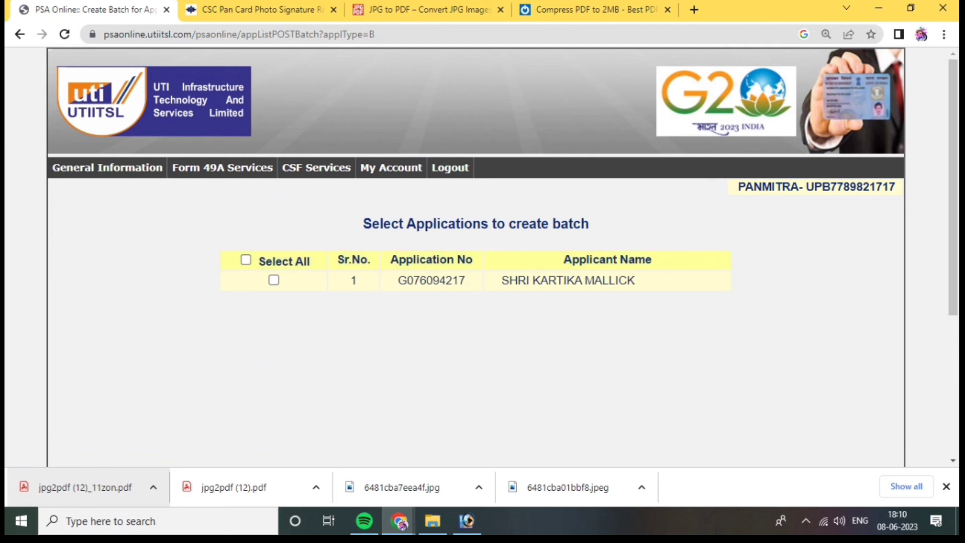
left_click(245, 260)
scroll(475, 271, "down", 3)
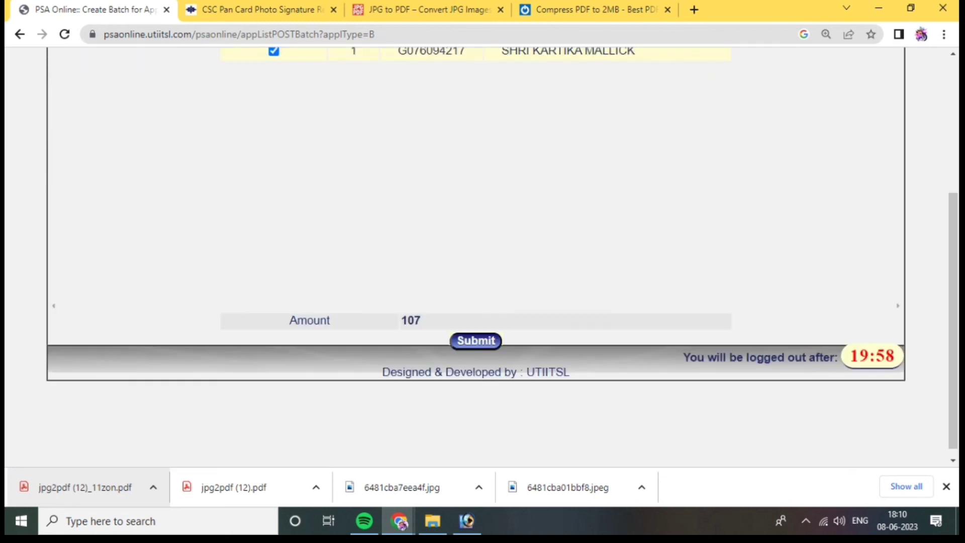
scroll(475, 302, "up", 1)
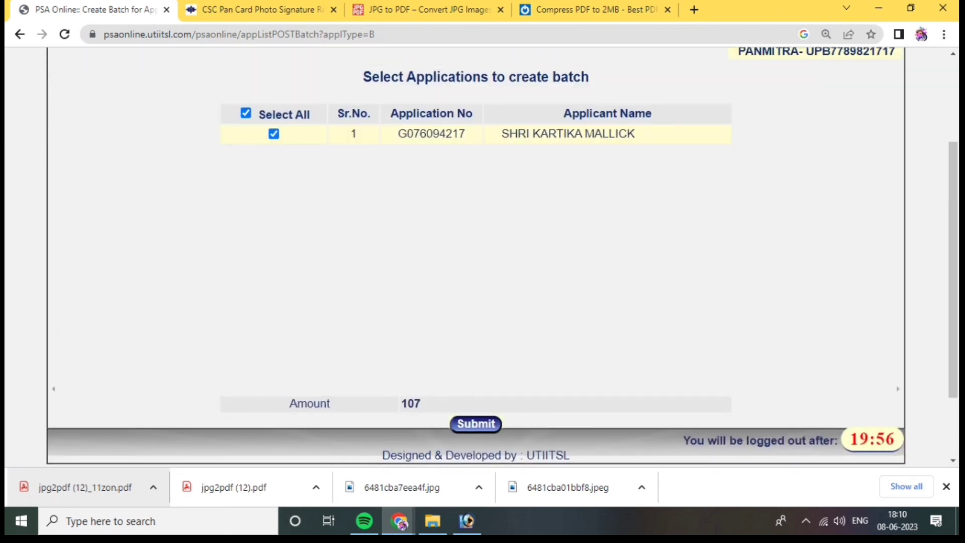
scroll(476, 256, "down", 2)
left_click(475, 331)
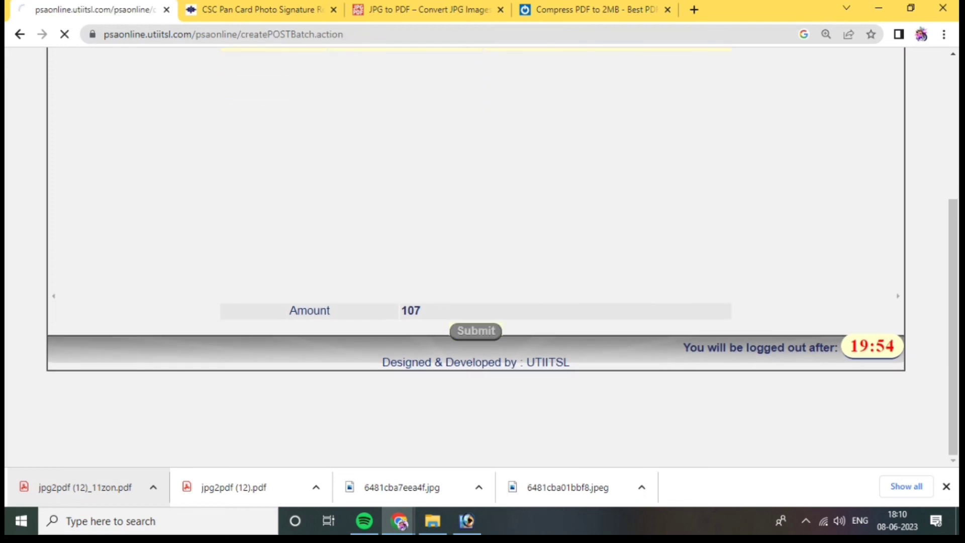
scroll(475, 252, "down", 2)
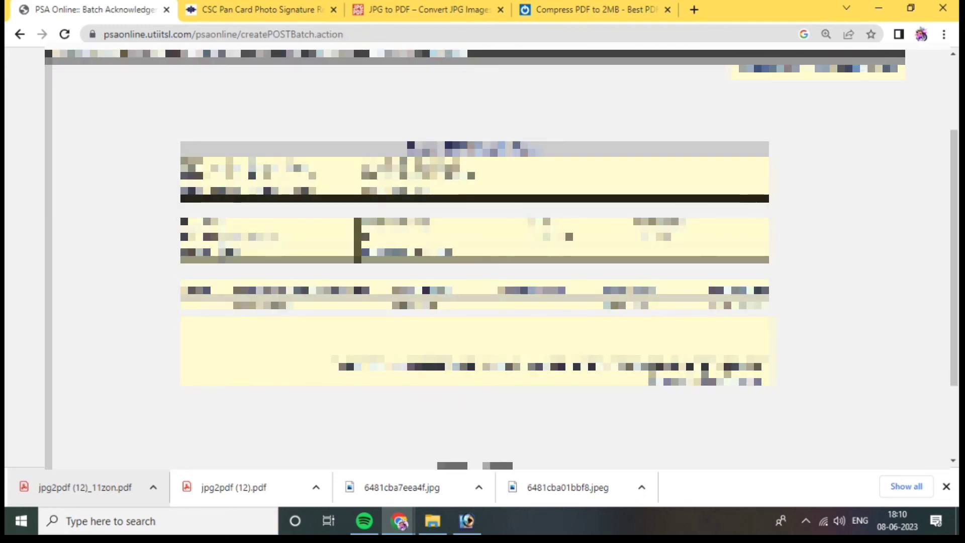
scroll(475, 252, "up", 1)
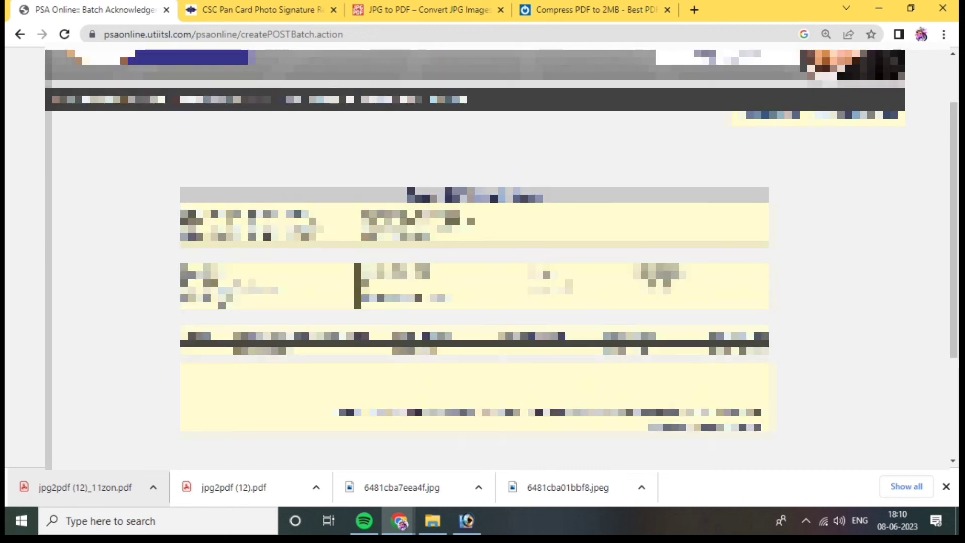